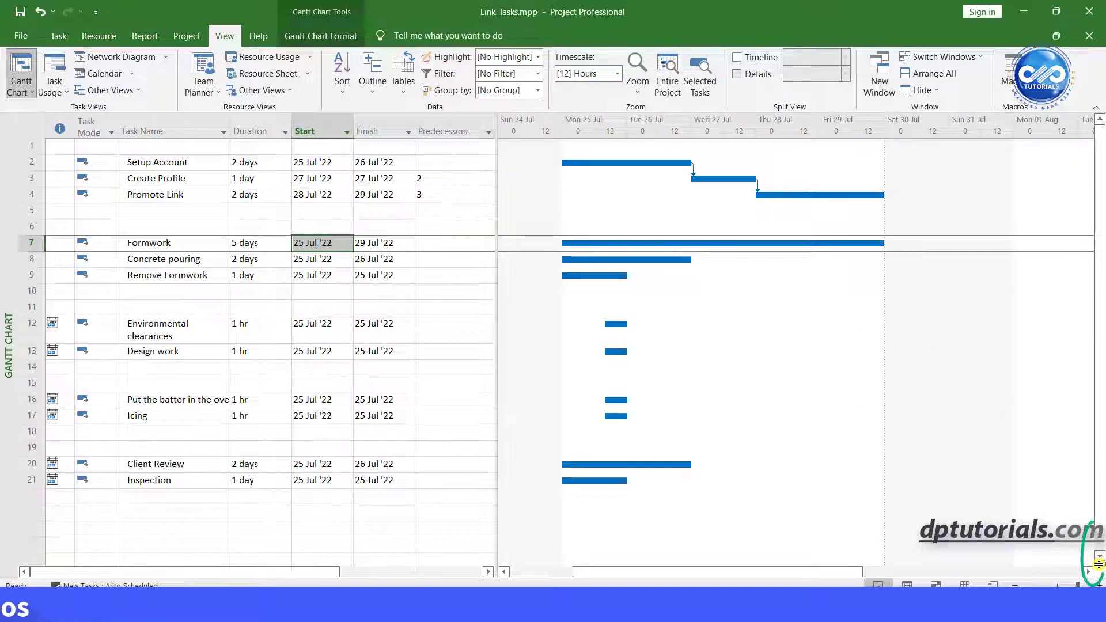
# Step: Split the Gantt view to show the Task Form with predecessors and successors, and shrink the form pane to reveal more task rows
pyautogui.doubleClick(1098, 564)
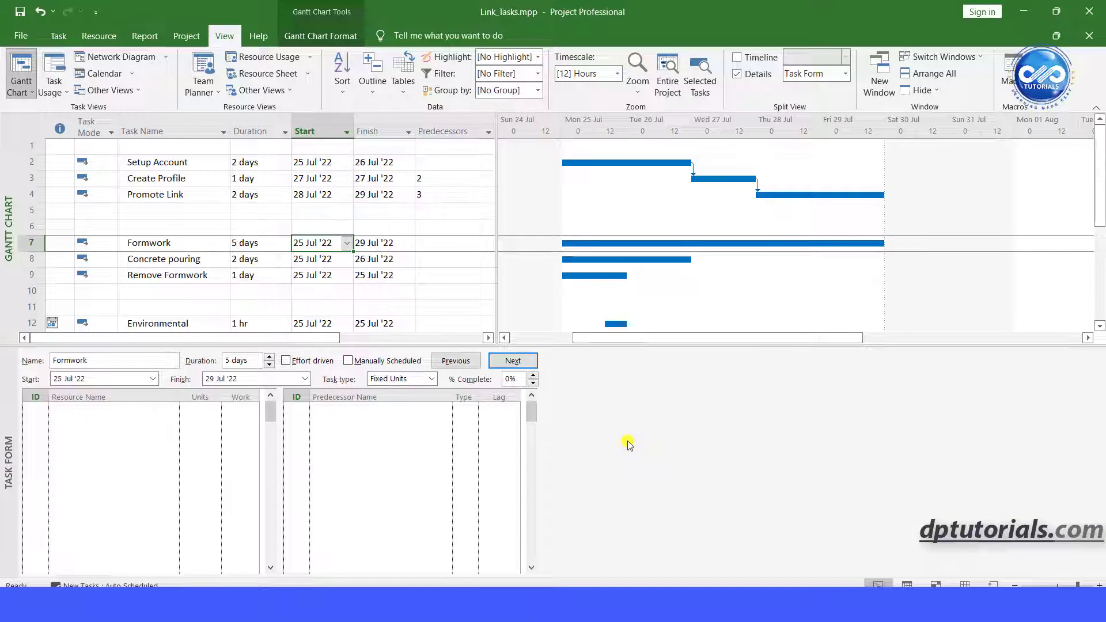
pyautogui.rightClick(568, 413)
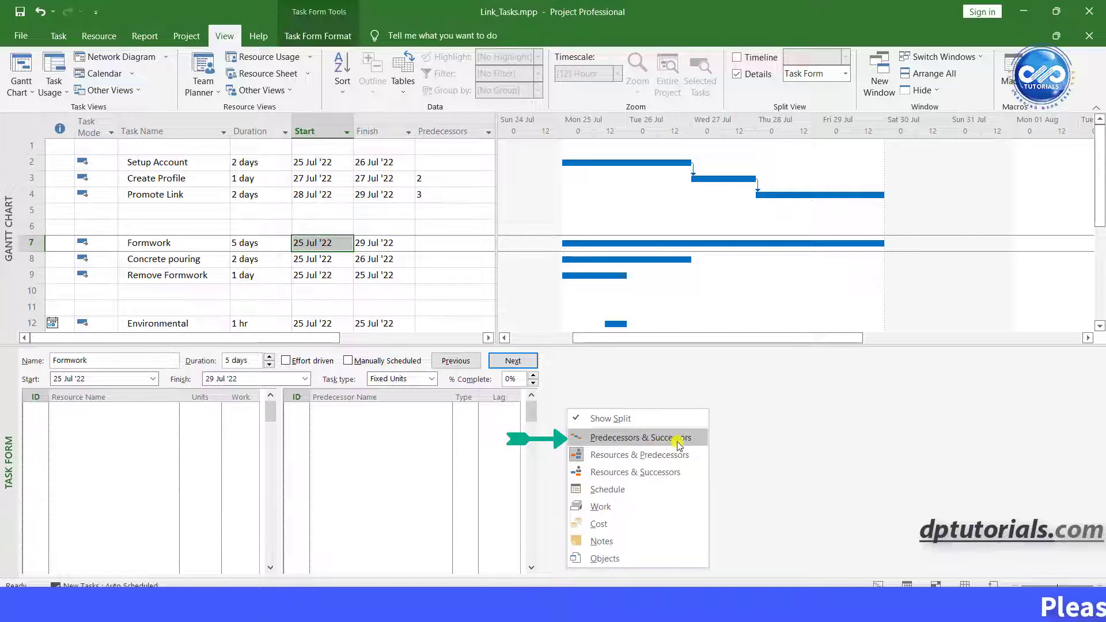
pyautogui.click(678, 442)
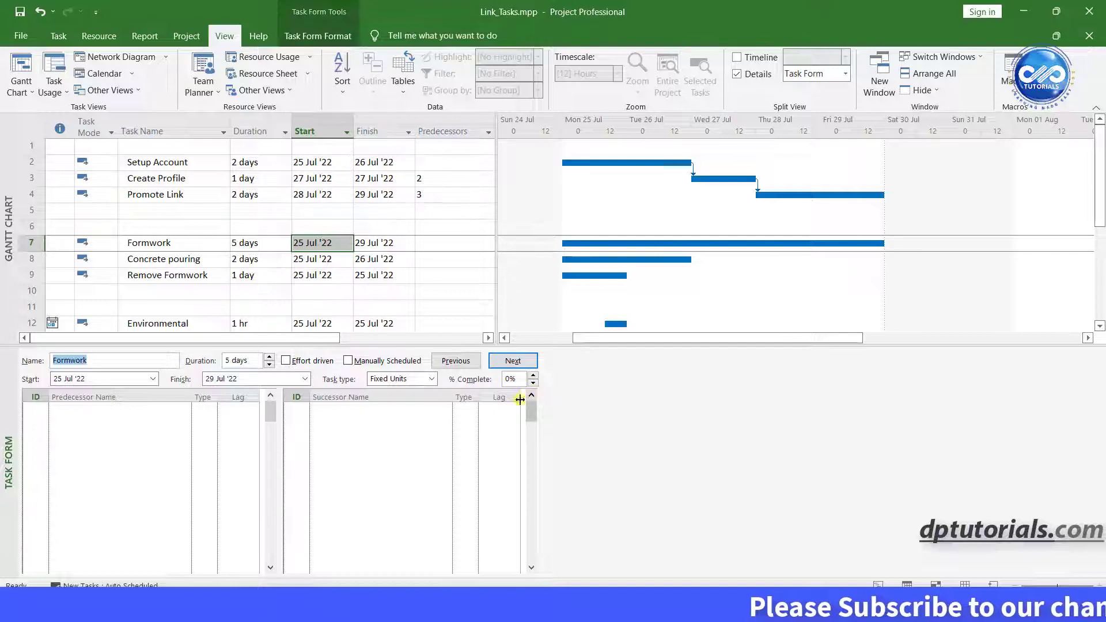
pyautogui.click(157, 418)
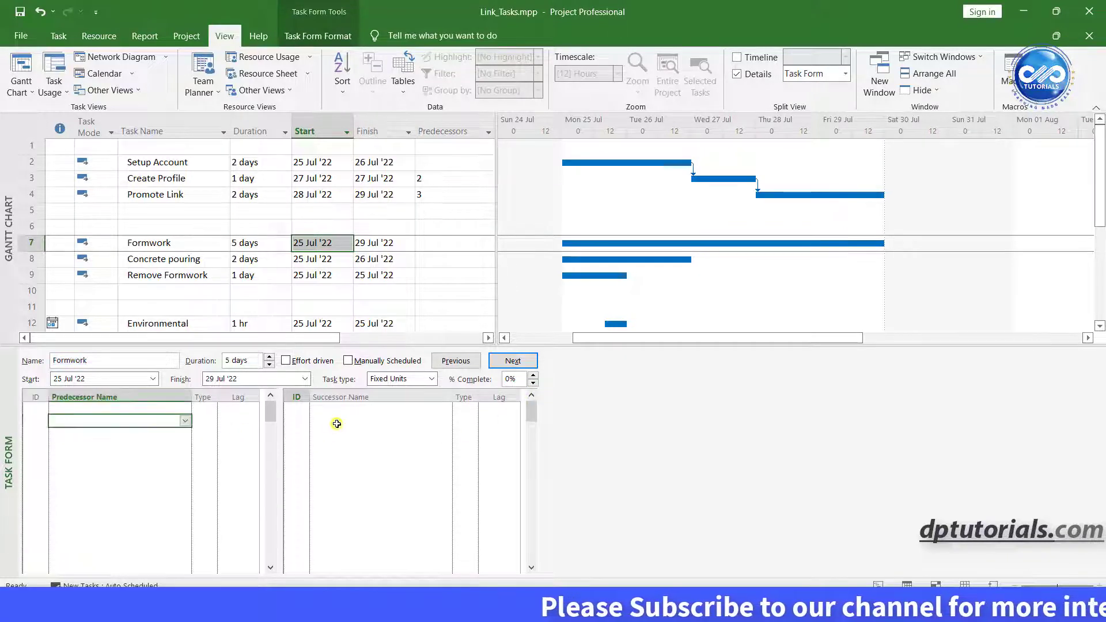
pyautogui.click(353, 420)
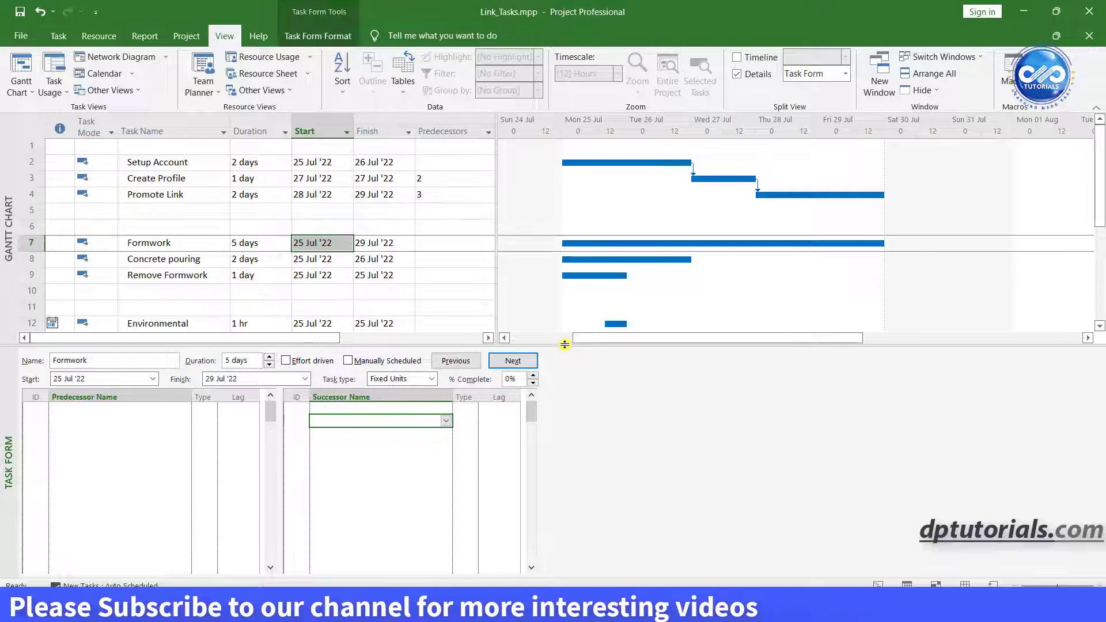
pyautogui.moveTo(563, 346); pyautogui.dragTo(576, 415)
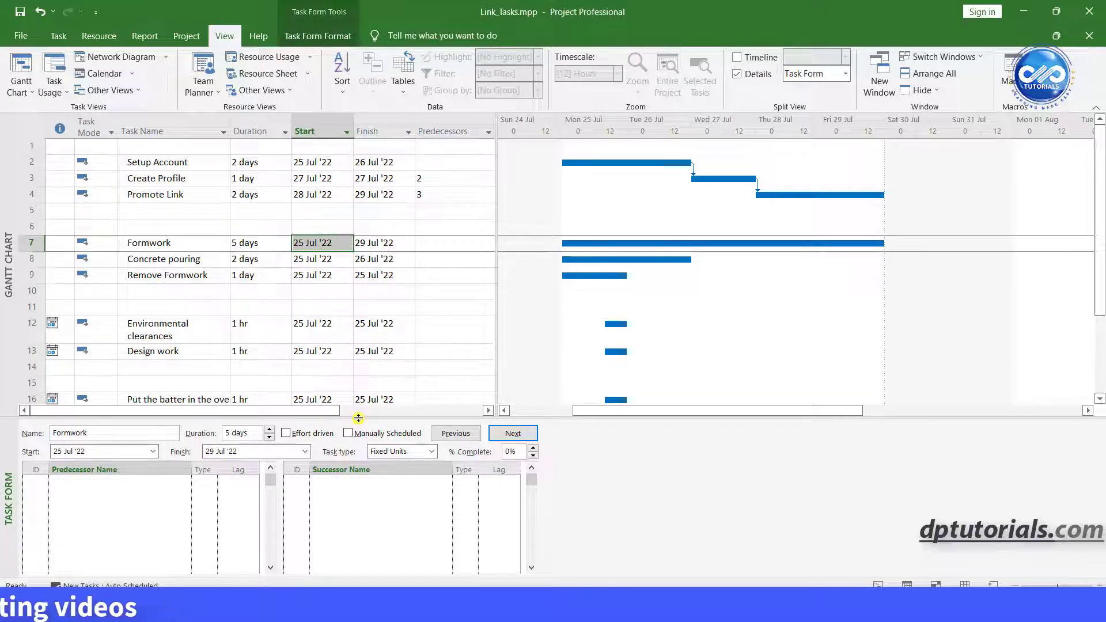
pyautogui.moveTo(358, 418); pyautogui.dragTo(361, 466)
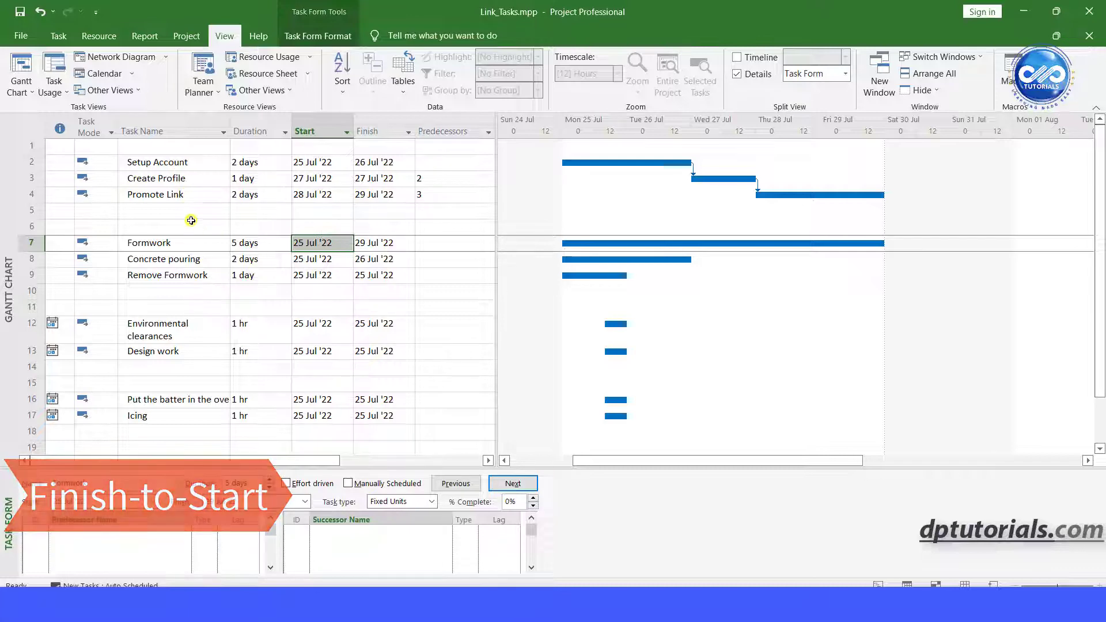
# Step: Link Formwork, Concrete pouring and Remove Formwork in sequence with finish-to-start dependencies and review the links in the chart and Task Form
pyautogui.click(186, 242)
pyautogui.click(188, 259)
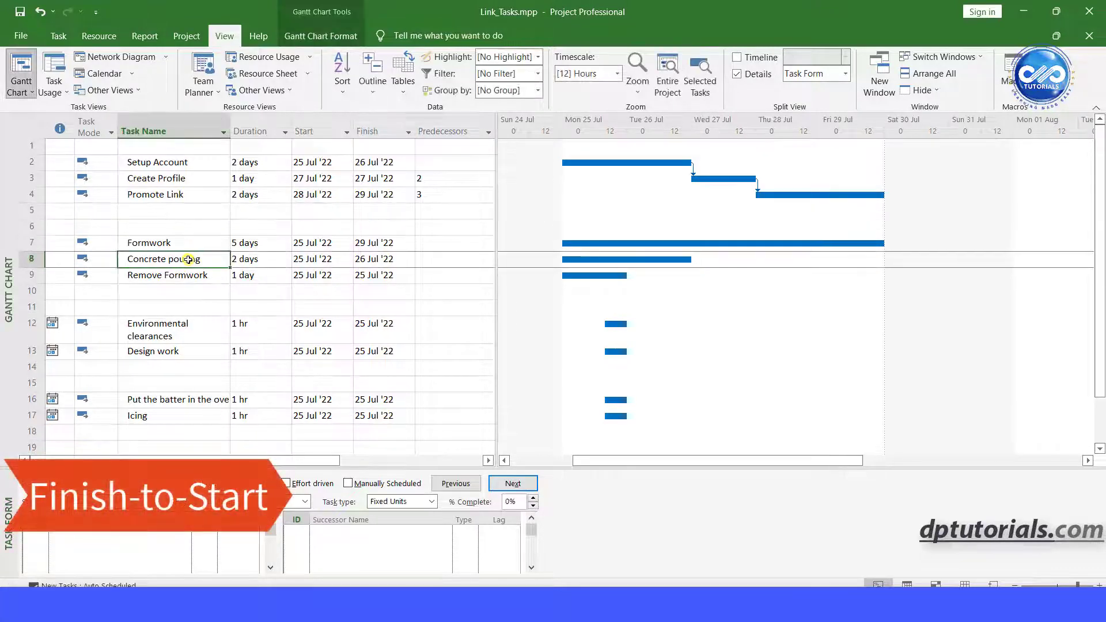
pyautogui.click(193, 277)
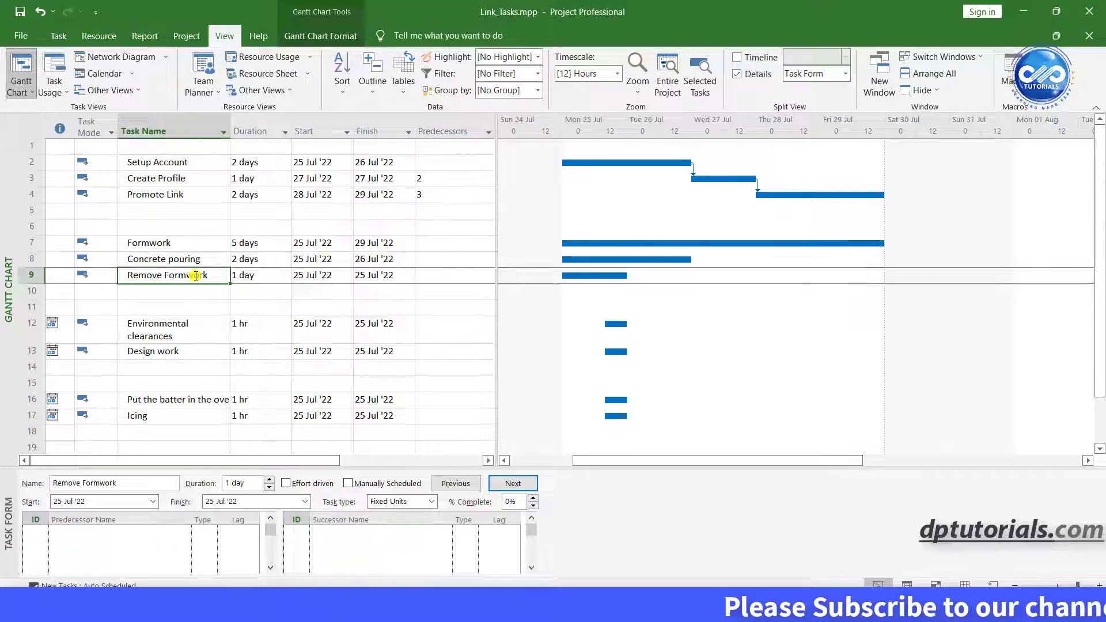
pyautogui.click(180, 258)
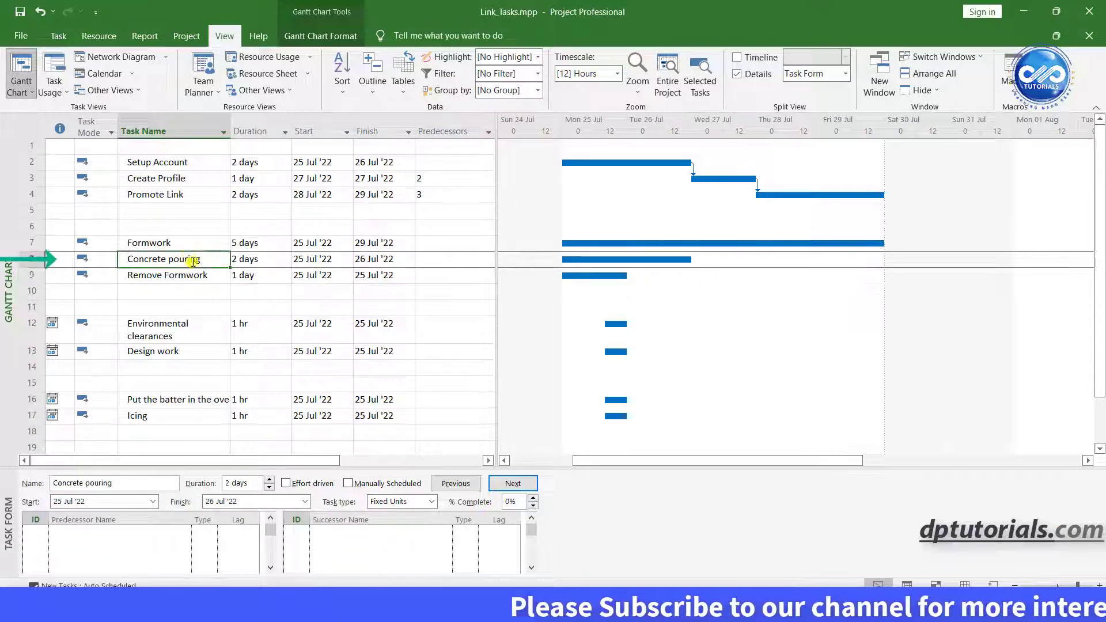
pyautogui.click(191, 241)
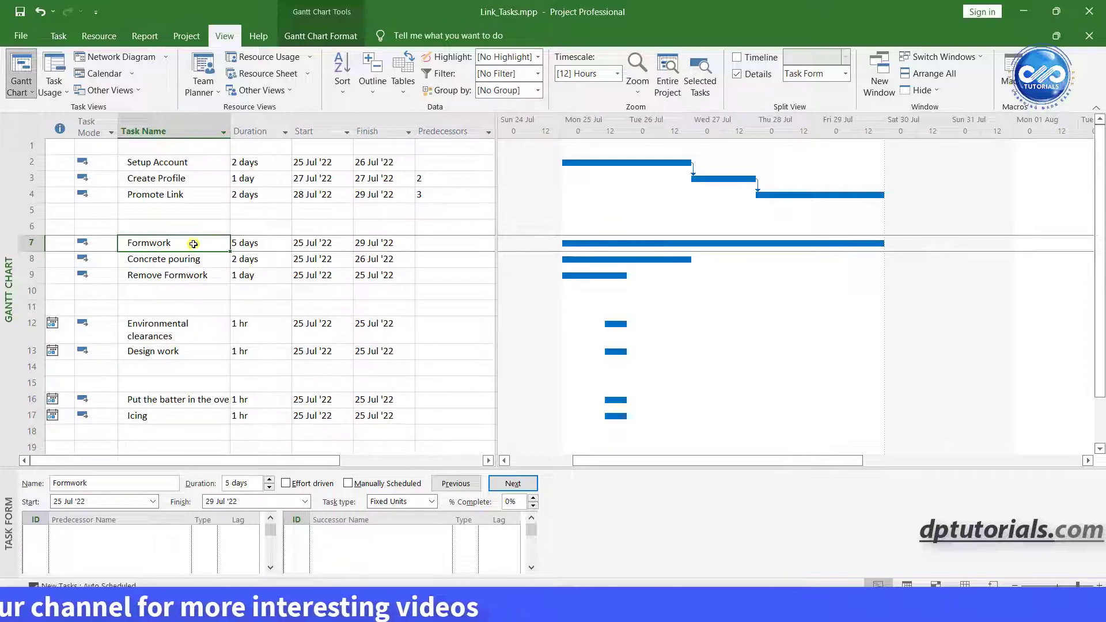
pyautogui.moveTo(197, 252); pyautogui.dragTo(199, 272)
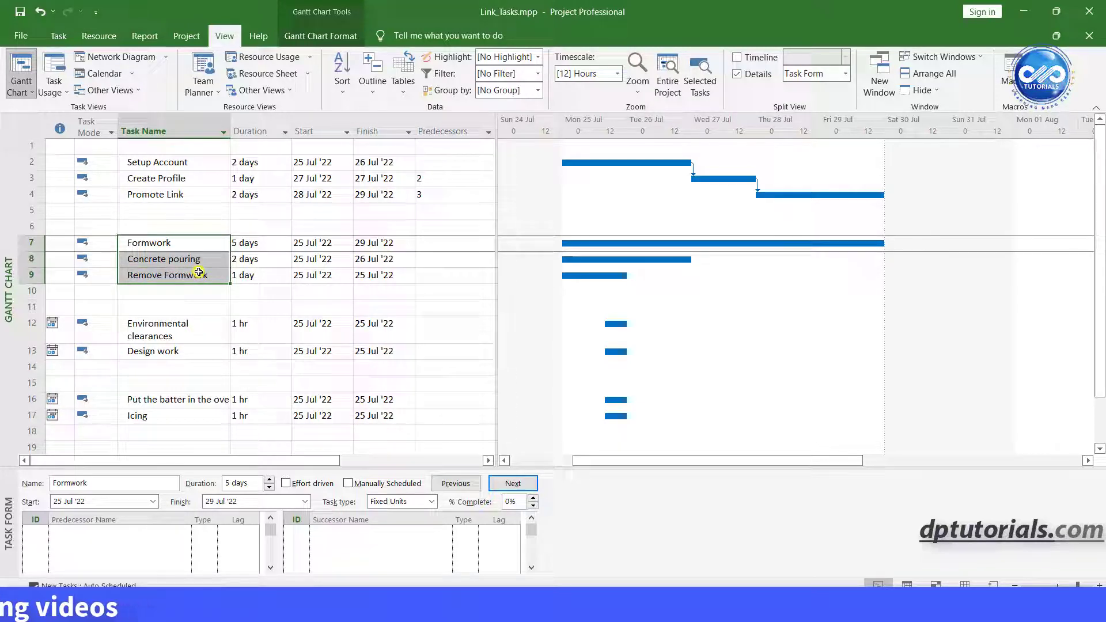
pyautogui.click(71, 37)
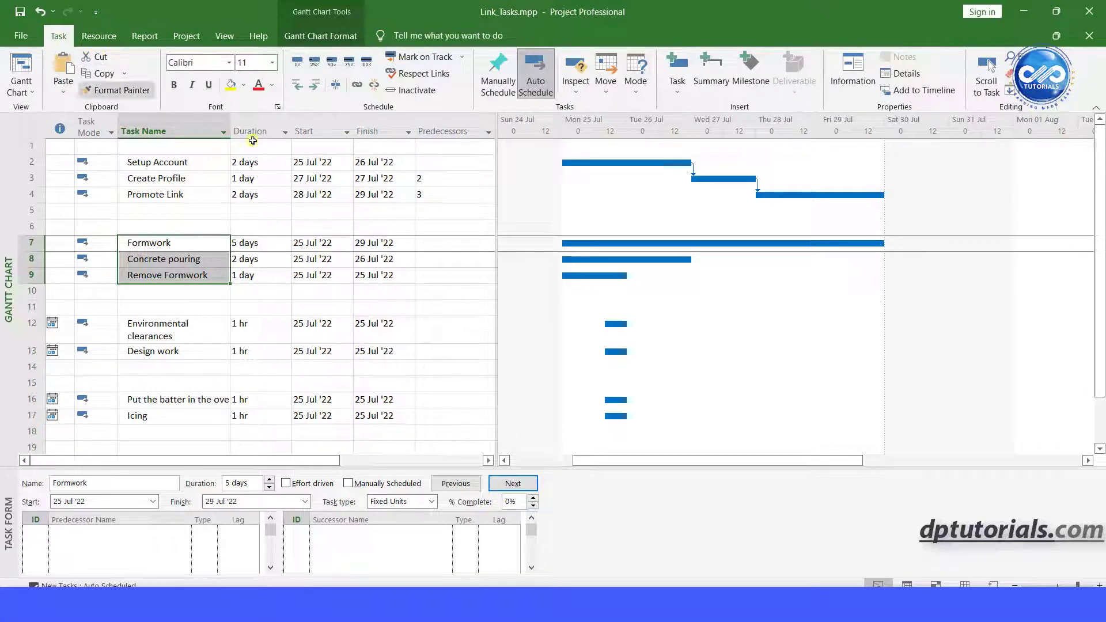
pyautogui.click(358, 88)
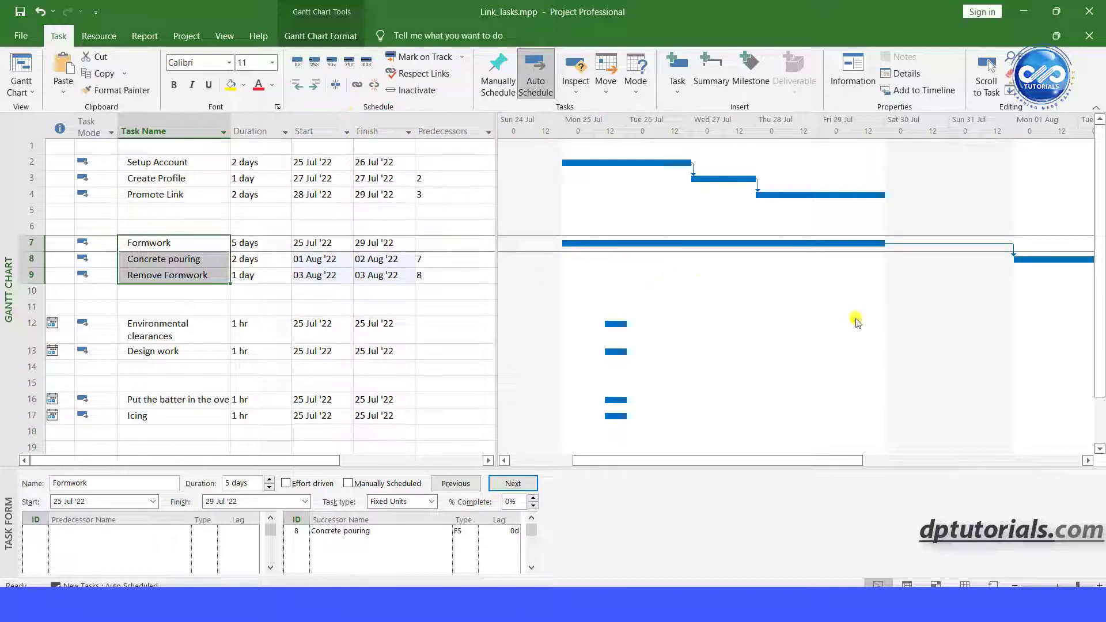
pyautogui.click(1013, 586)
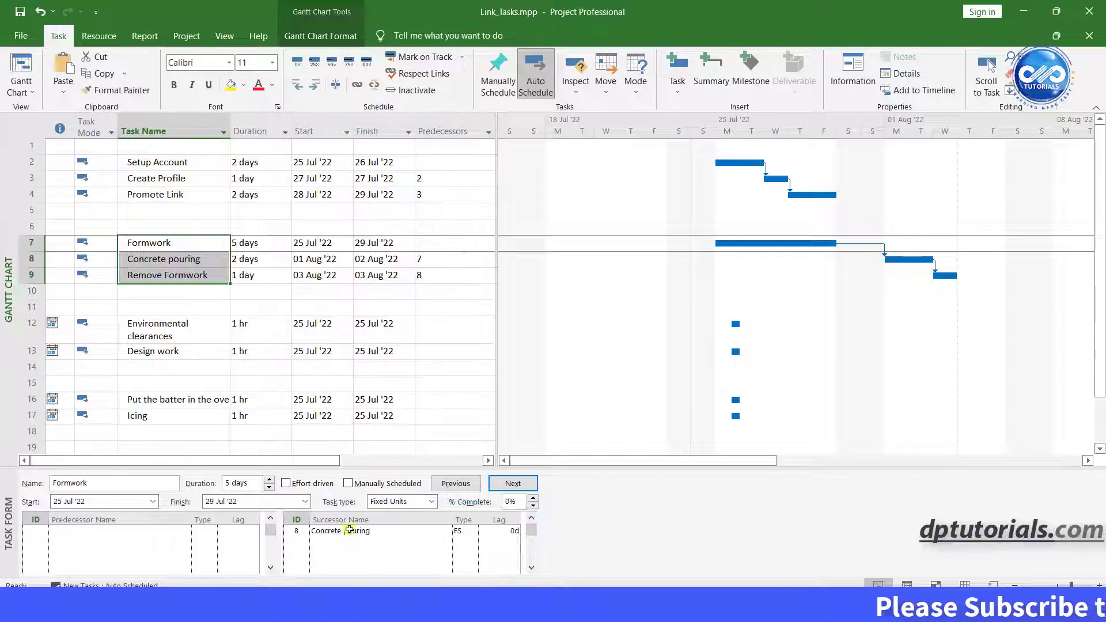
pyautogui.click(184, 259)
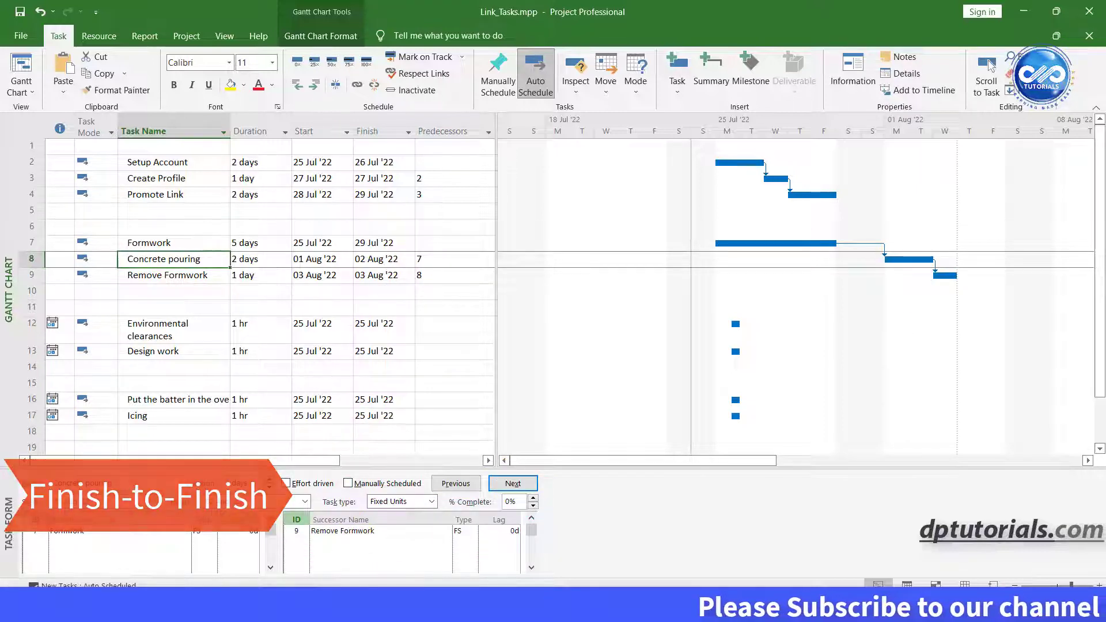
pyautogui.click(214, 275)
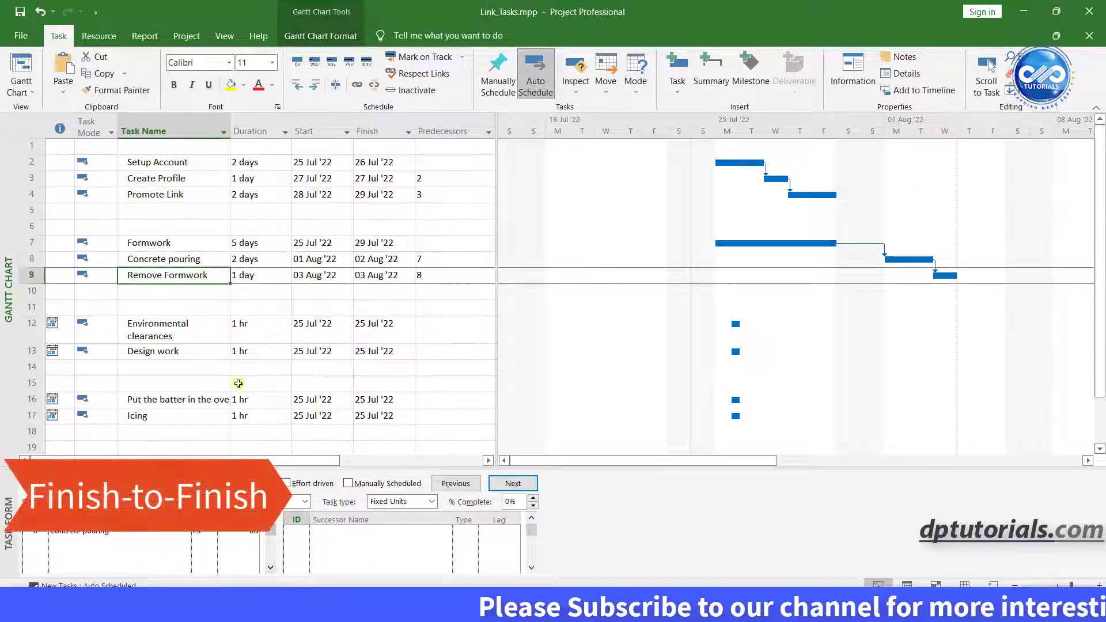
# Step: Add Design work as the successor of Environmental clearances in the Task Form
pyautogui.scroll(-1, 287, 335)
pyautogui.scroll(-2, 287, 335)
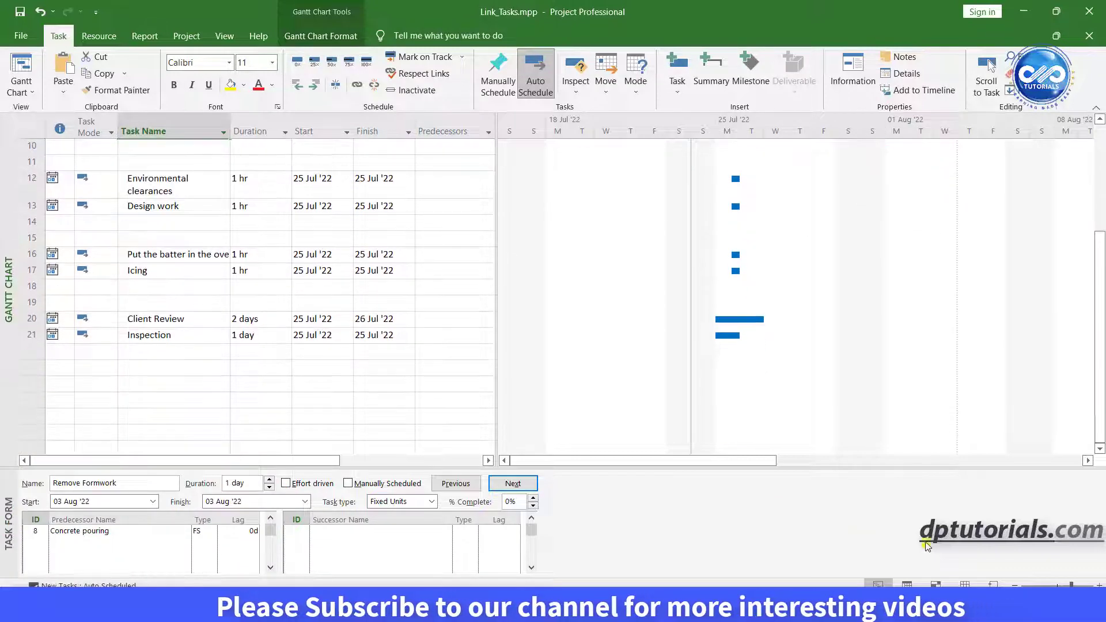
pyautogui.click(1100, 587)
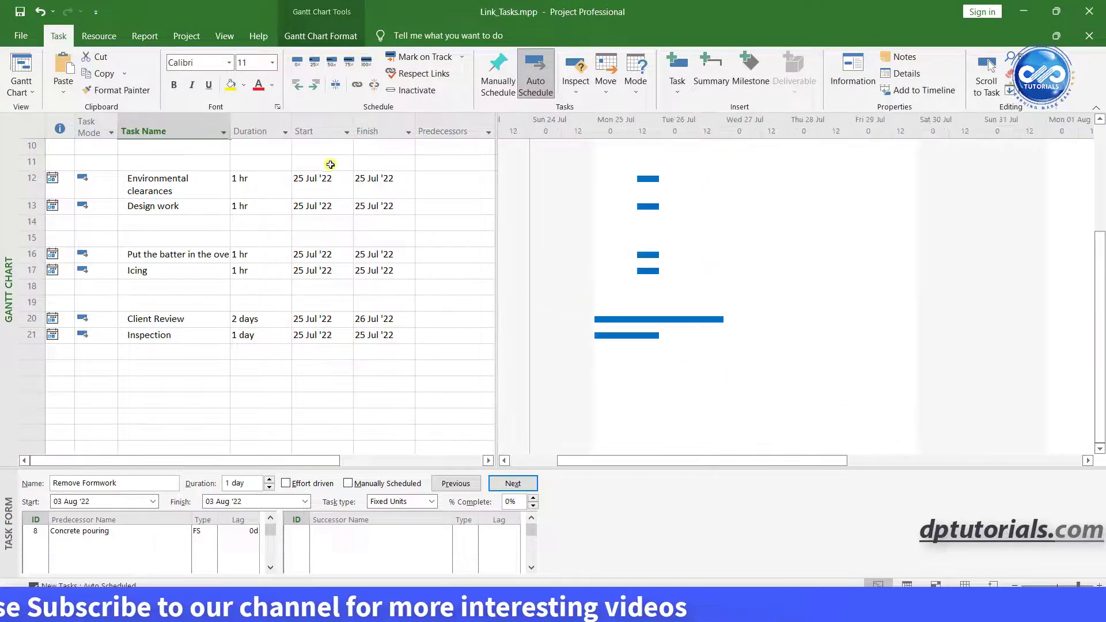
pyautogui.click(192, 207)
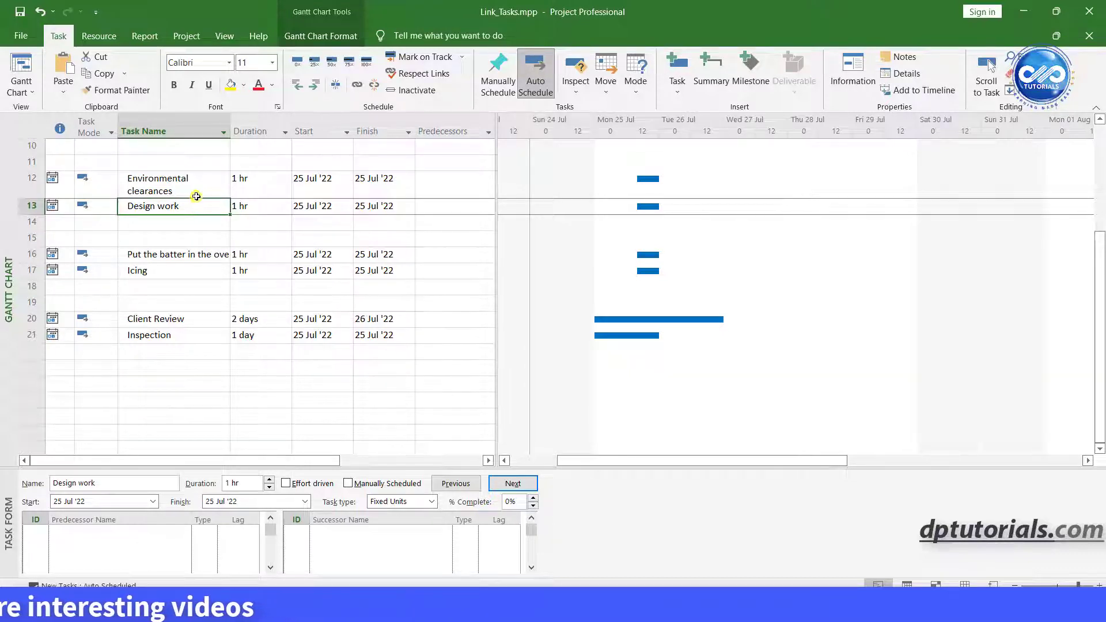
pyautogui.click(198, 182)
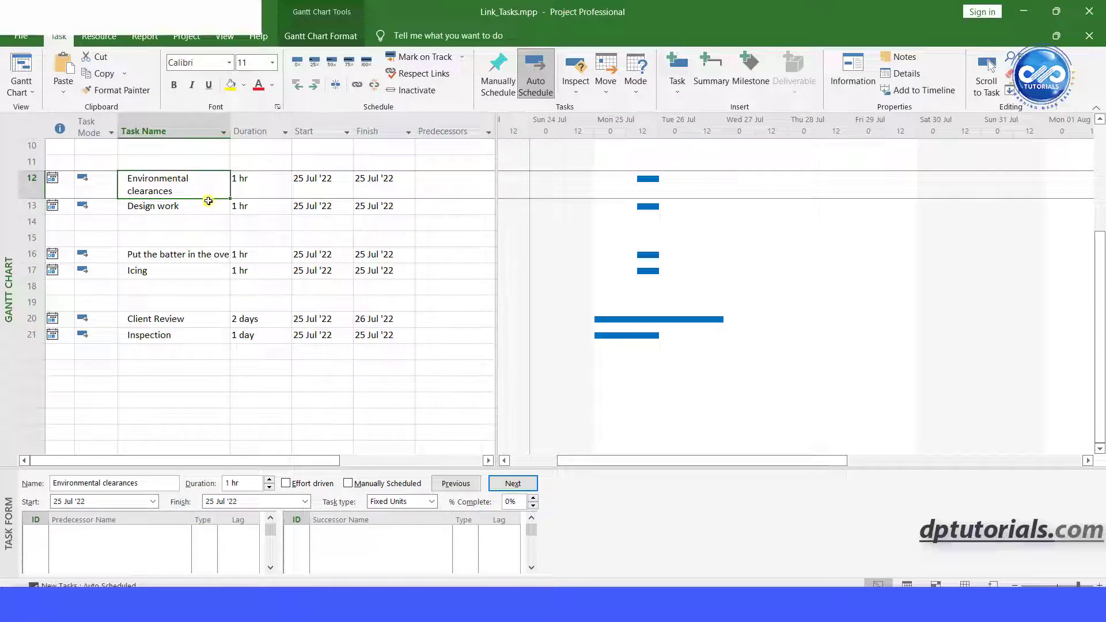
pyautogui.moveTo(284, 466); pyautogui.dragTo(285, 421)
pyautogui.click(404, 487)
pyautogui.click(447, 487)
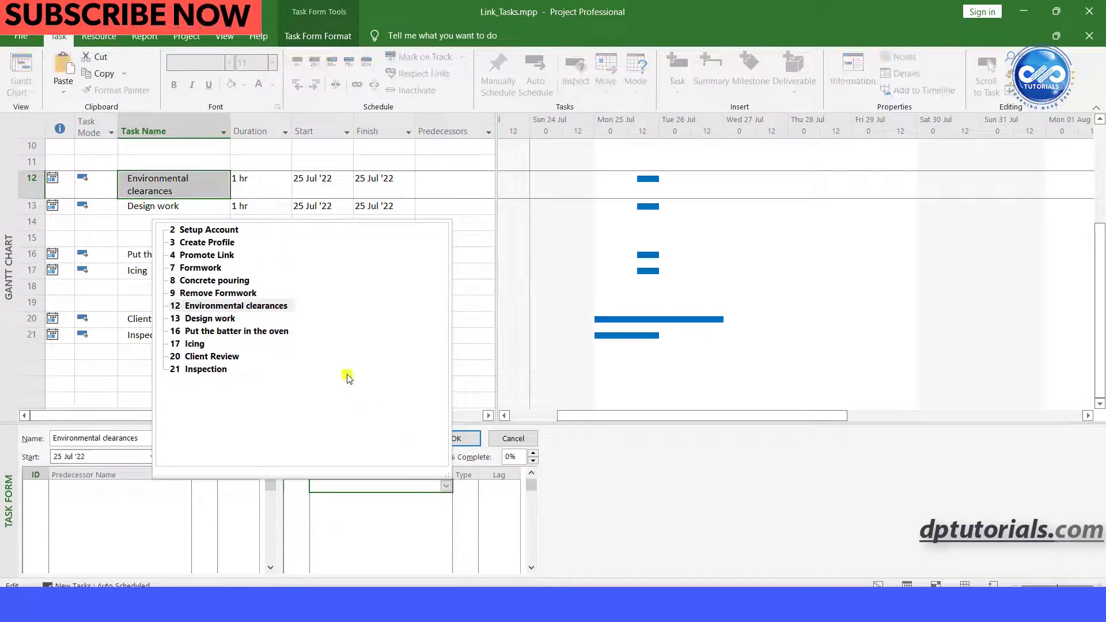
pyautogui.click(210, 318)
# Step: Set the dependency type for the Design work successor to finish-to-finish (FF) and apply it
pyautogui.click(467, 487)
pyautogui.click(474, 488)
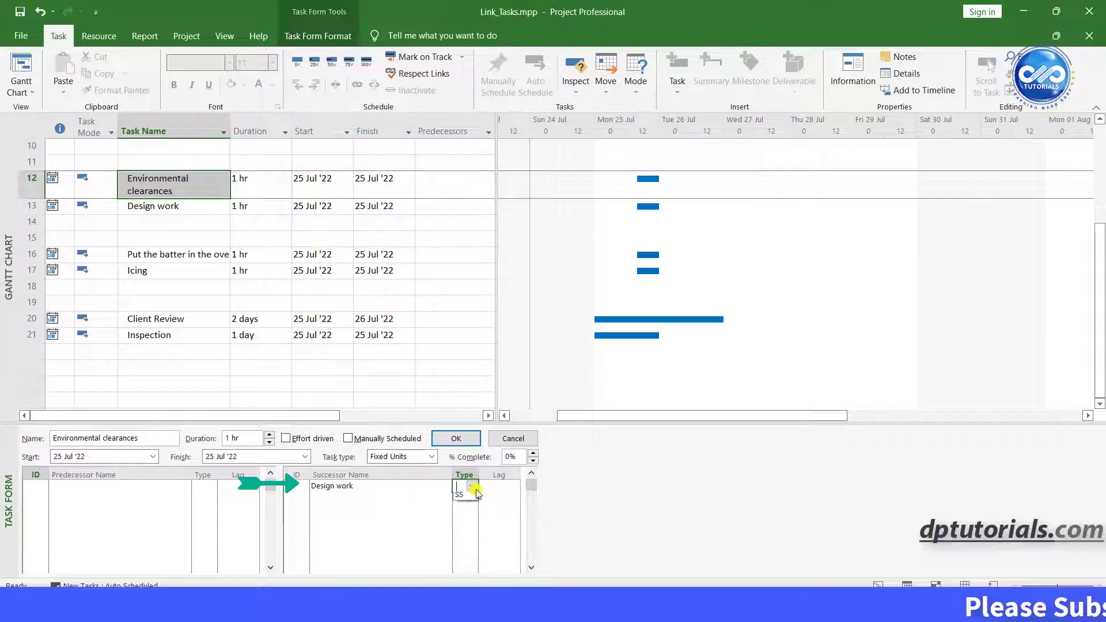
pyautogui.click(468, 499)
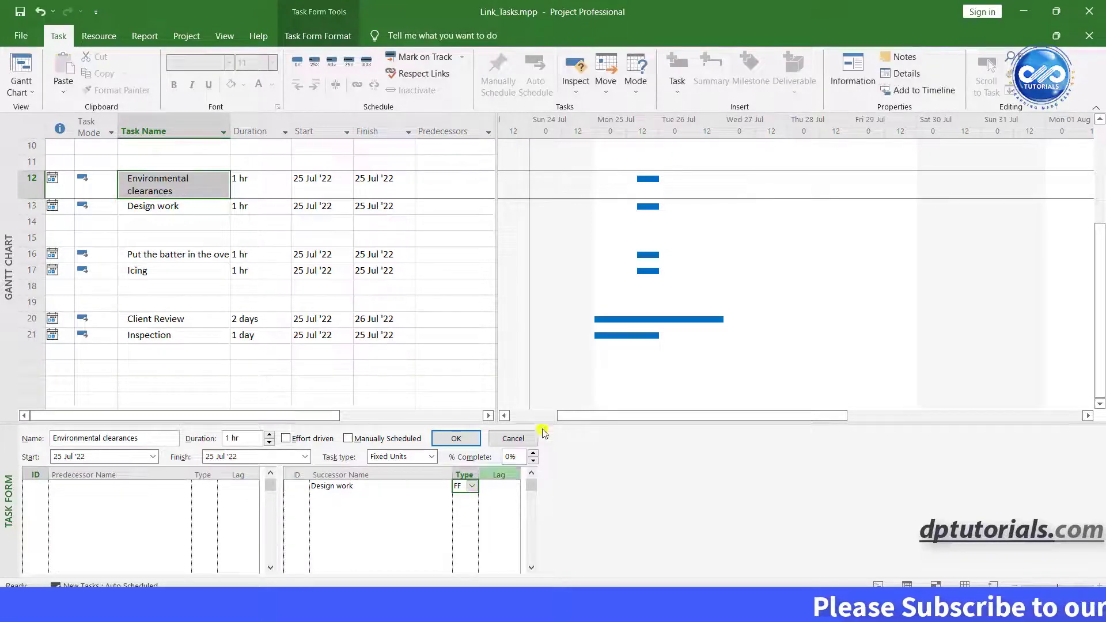
pyautogui.click(456, 439)
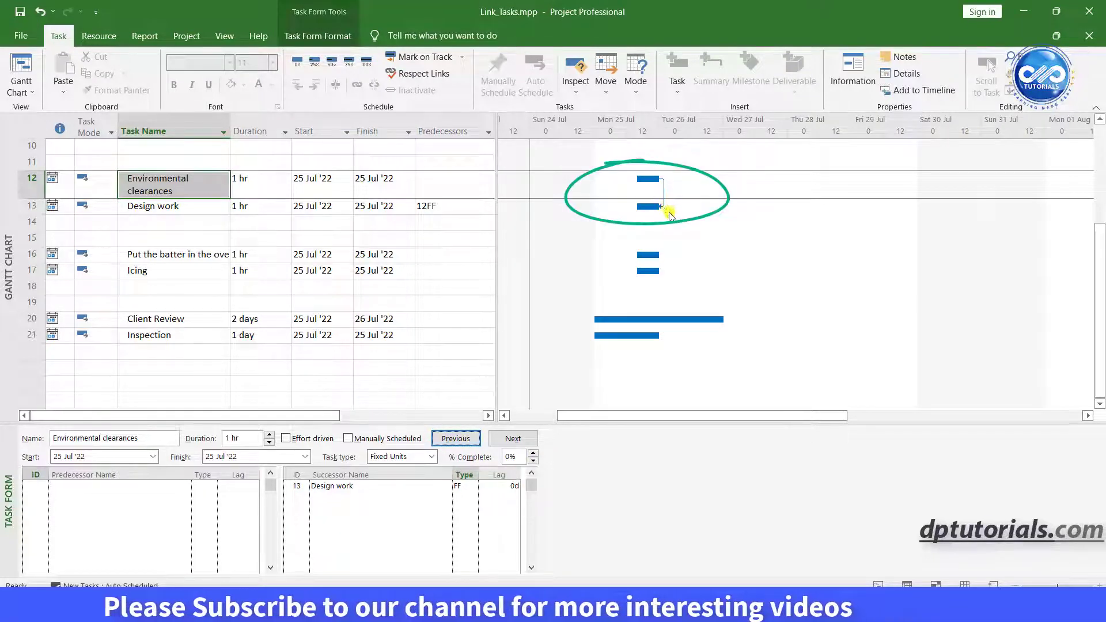
pyautogui.click(825, 378)
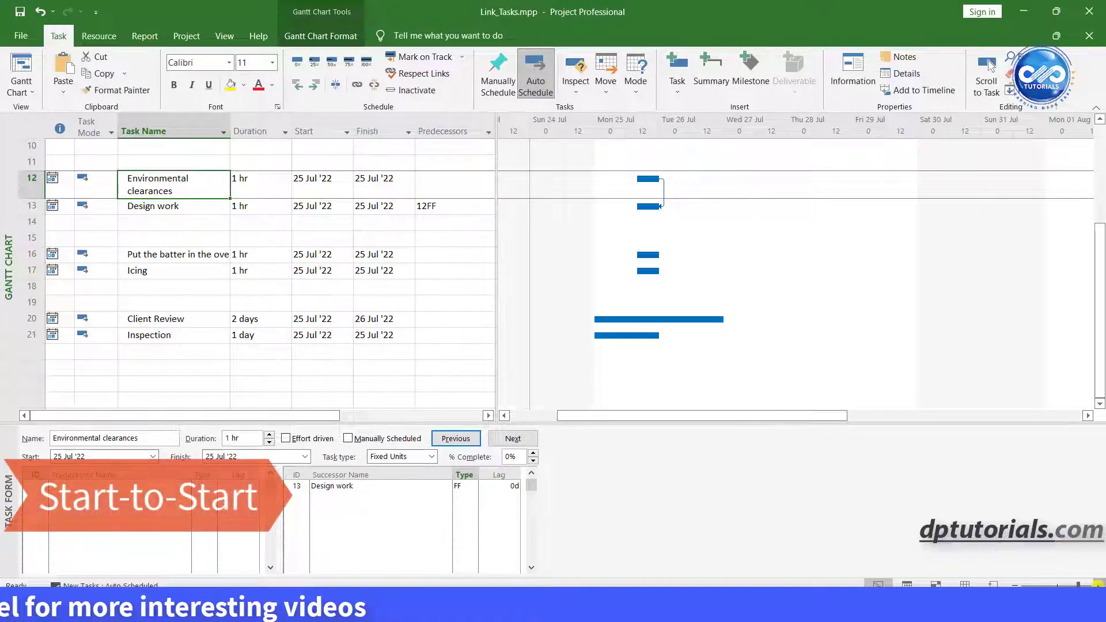
# Step: Add Icing as the successor of Put the batter in the oven in the Task Form
pyautogui.click(1098, 586)
pyautogui.moveTo(791, 416); pyautogui.dragTo(705, 414)
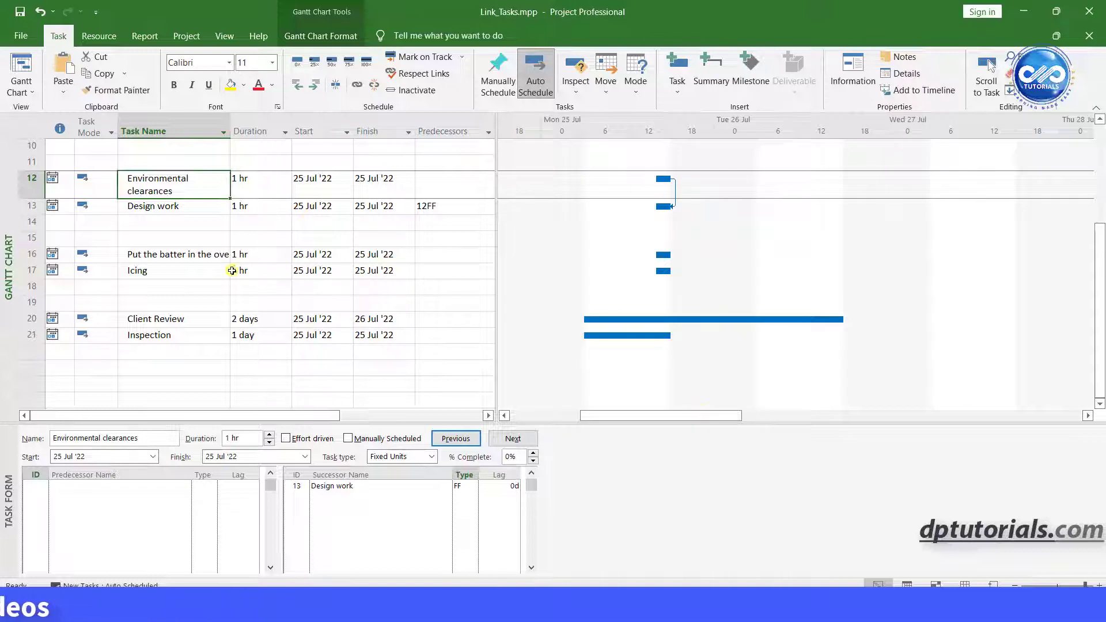
pyautogui.click(196, 255)
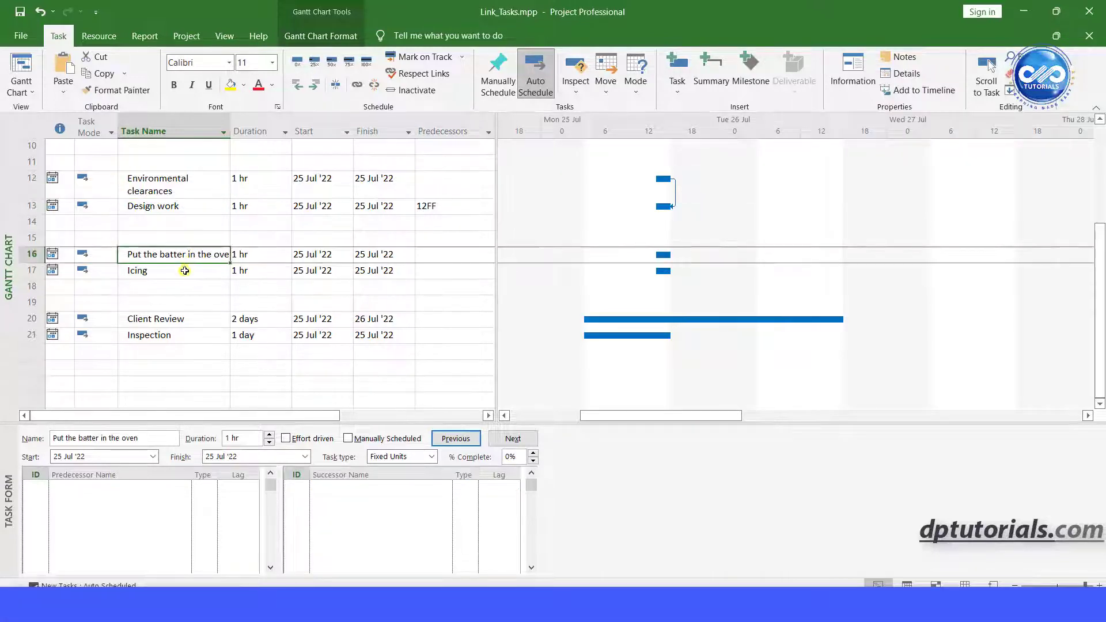
pyautogui.click(183, 271)
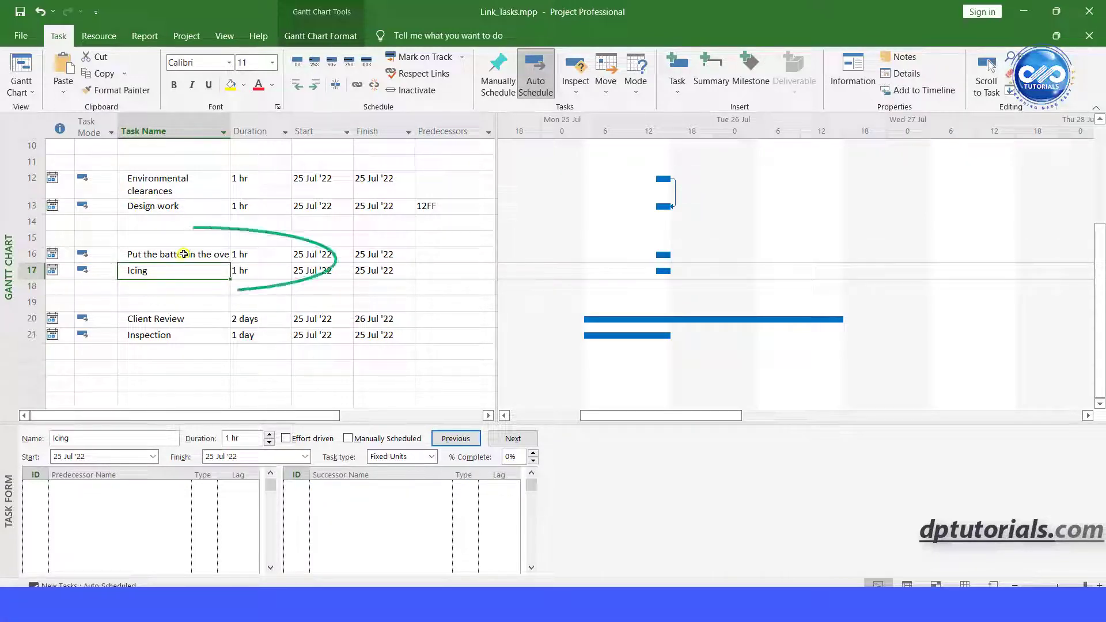
pyautogui.click(183, 254)
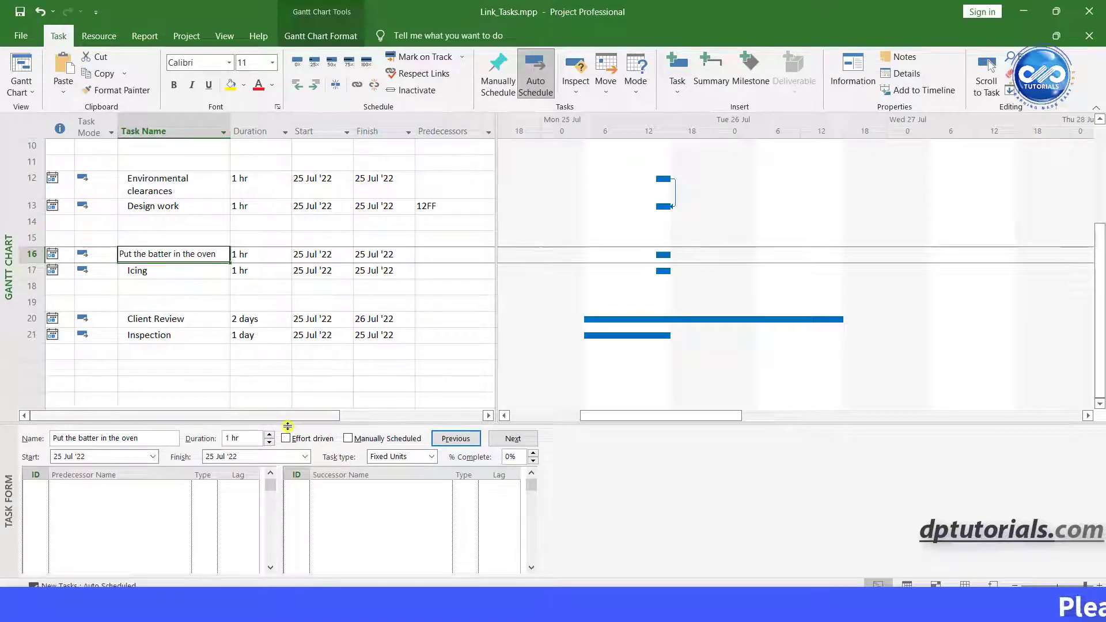
pyautogui.click(386, 487)
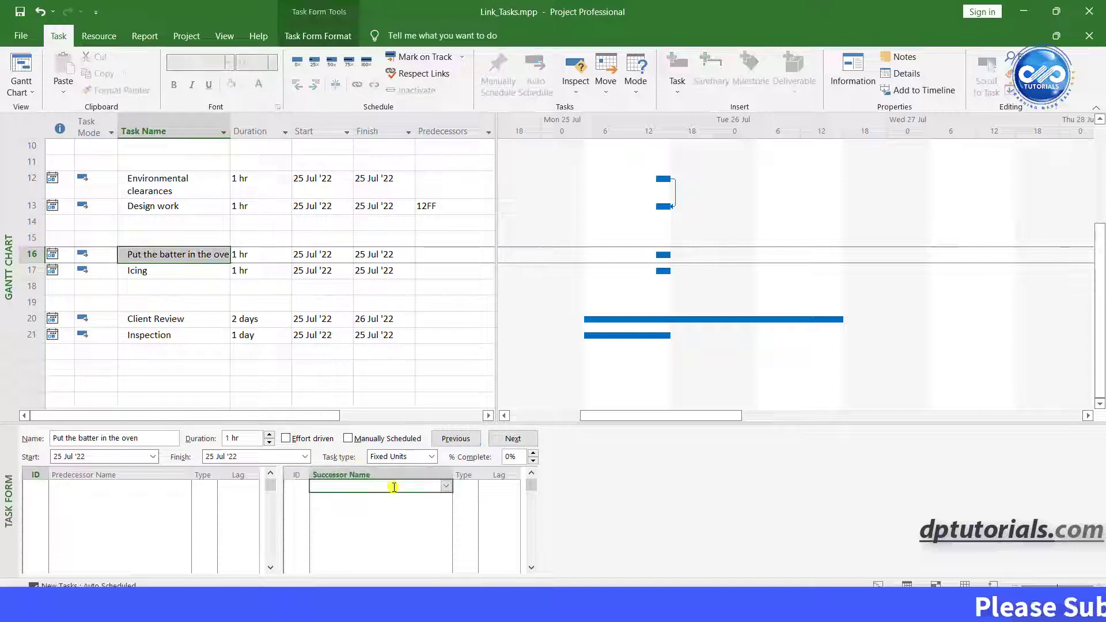
pyautogui.click(447, 487)
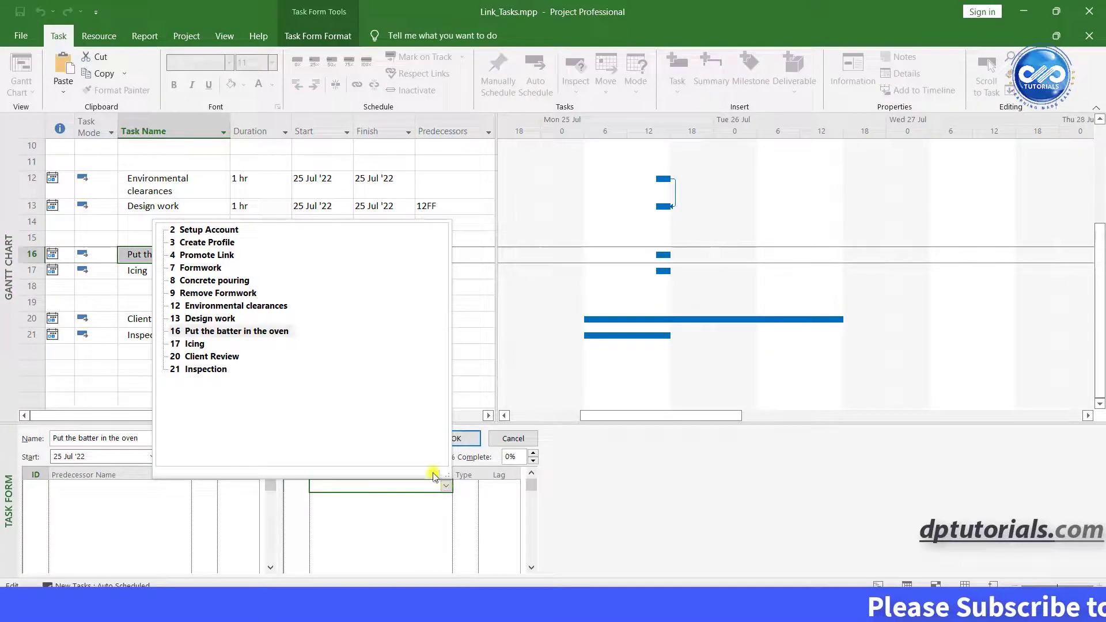
pyautogui.click(196, 344)
# Step: Set the dependency type for the Icing successor to start-to-start (SS) and apply it
pyautogui.click(473, 487)
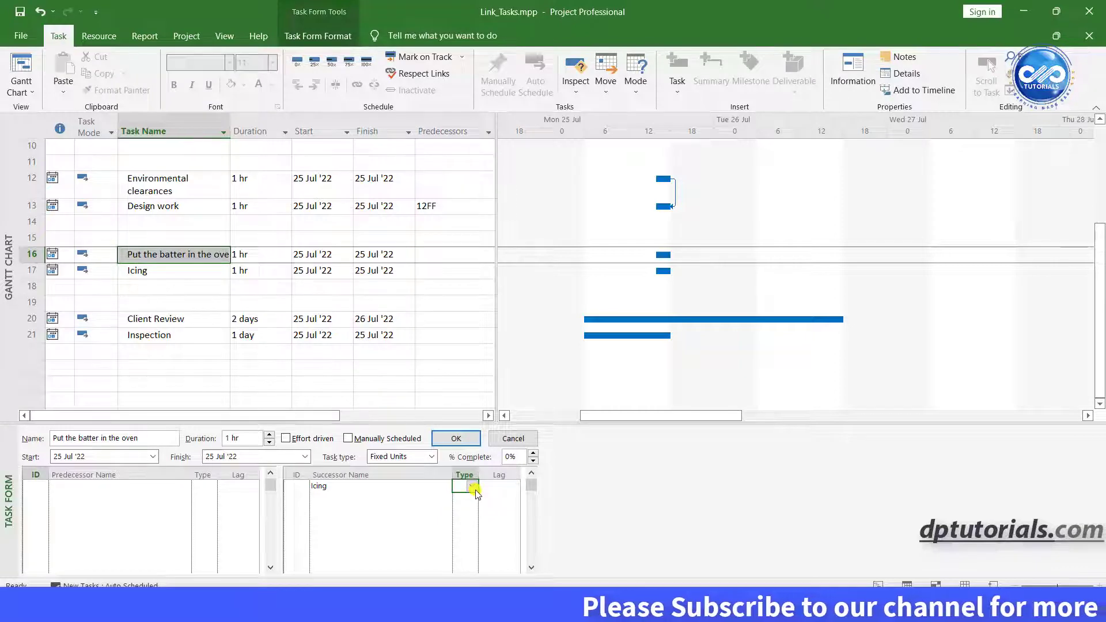
pyautogui.click(472, 488)
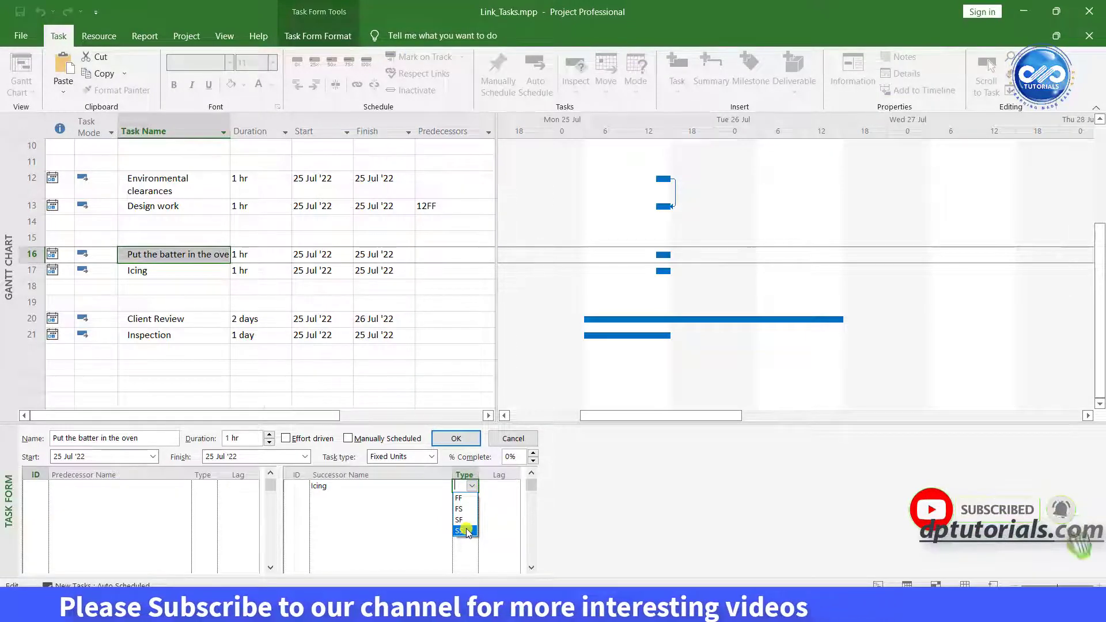
pyautogui.click(467, 530)
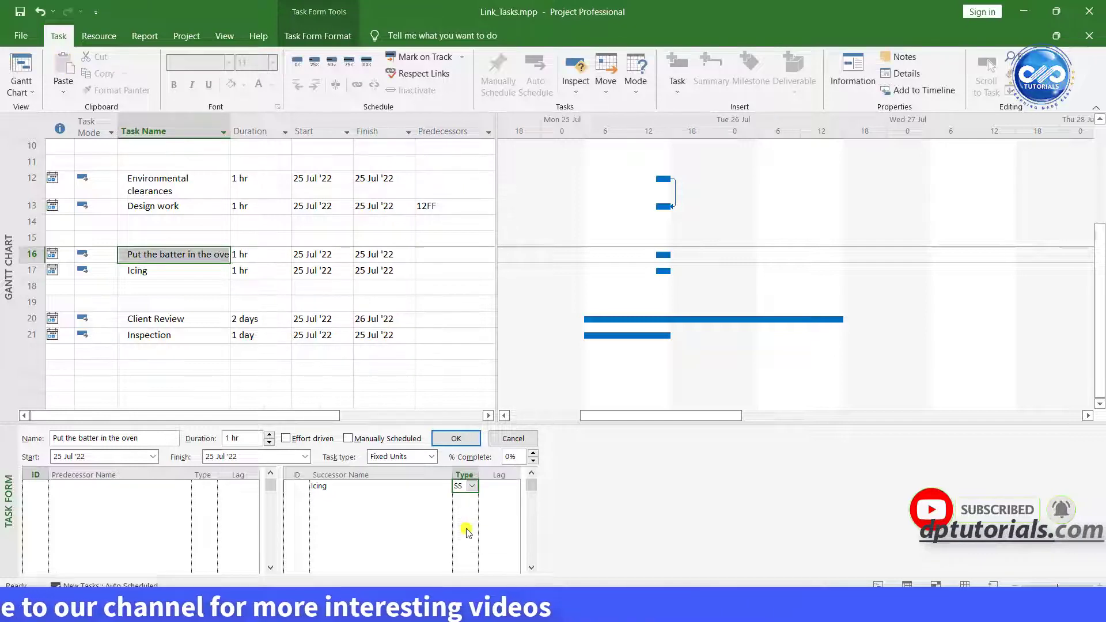
pyautogui.click(456, 440)
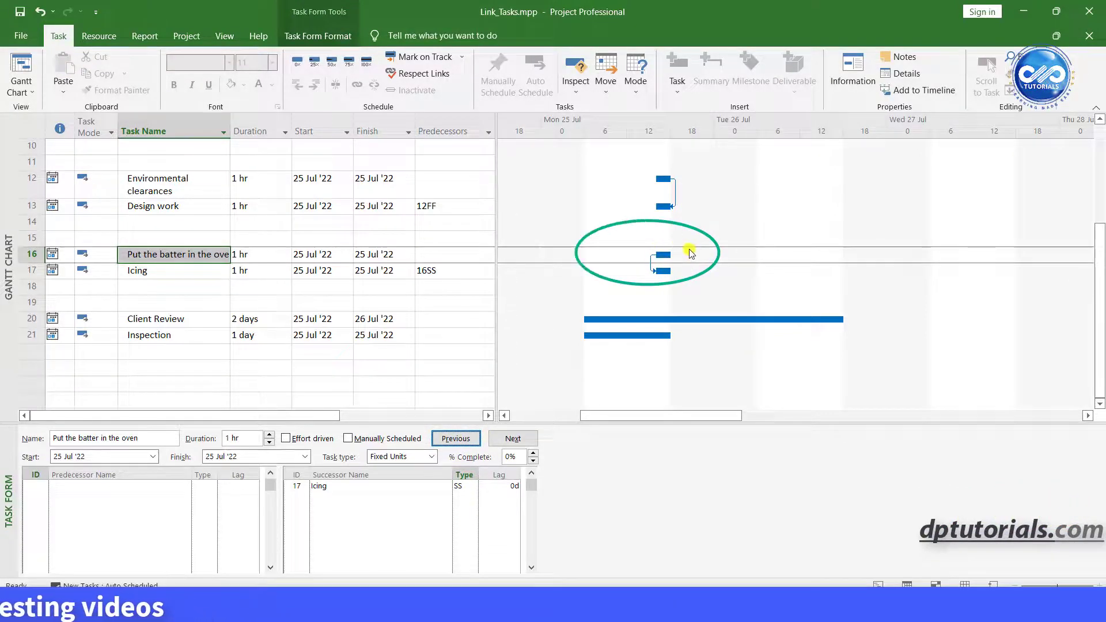
# Step: Link Inspection to Client Review with a start-to-finish dependency by entering 20SF as Inspection's predecessor in the task table
pyautogui.click(198, 318)
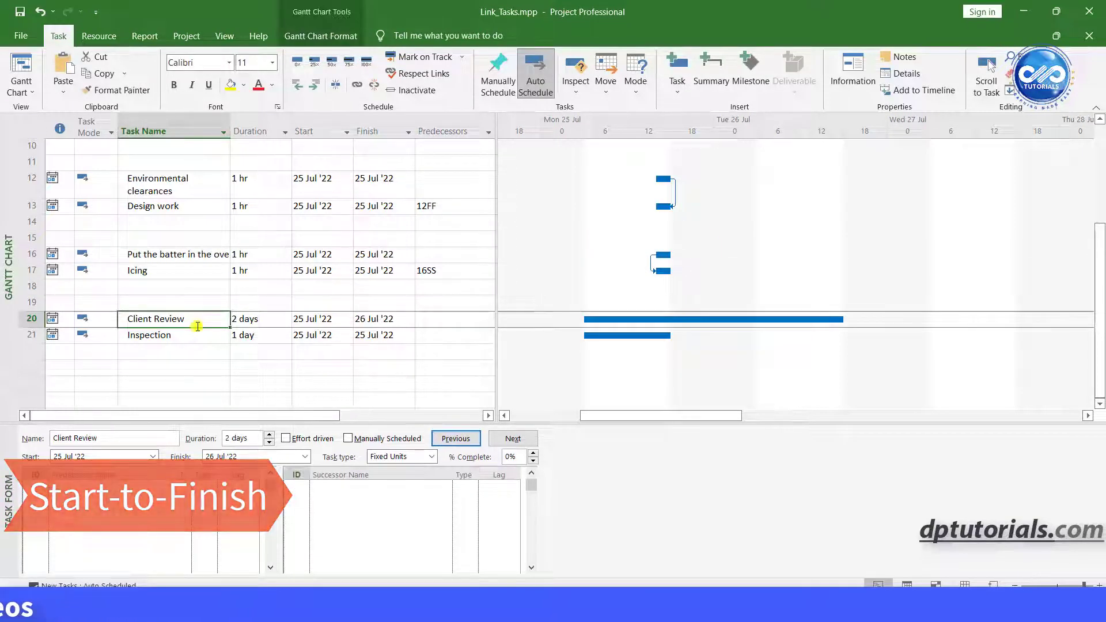
pyautogui.scroll(-1, 197, 327)
pyautogui.scroll(-1, 198, 327)
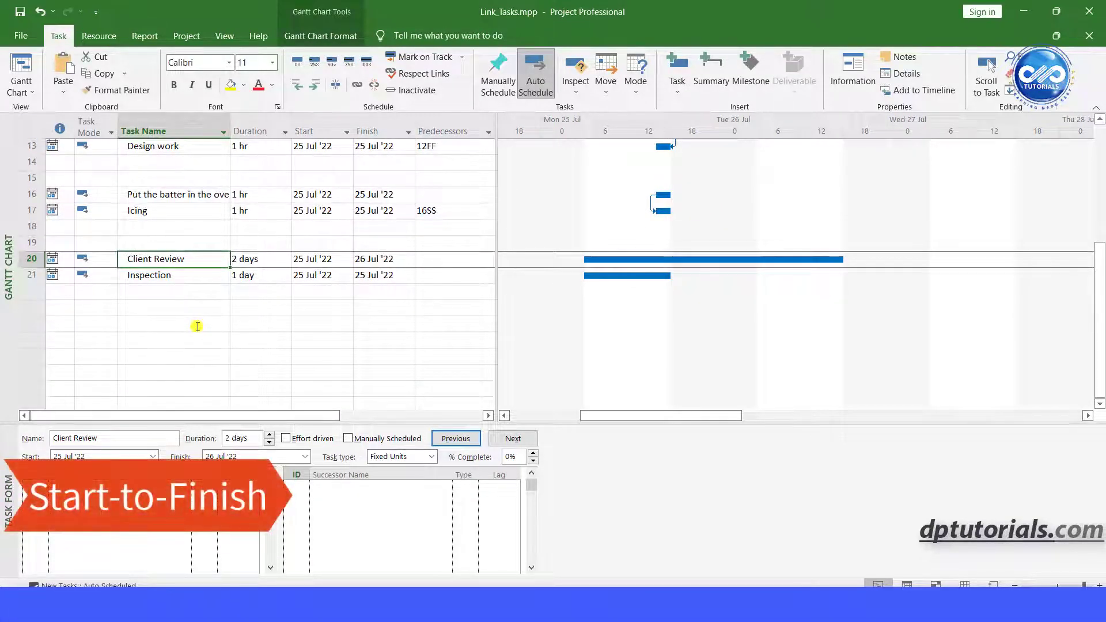
pyautogui.click(198, 276)
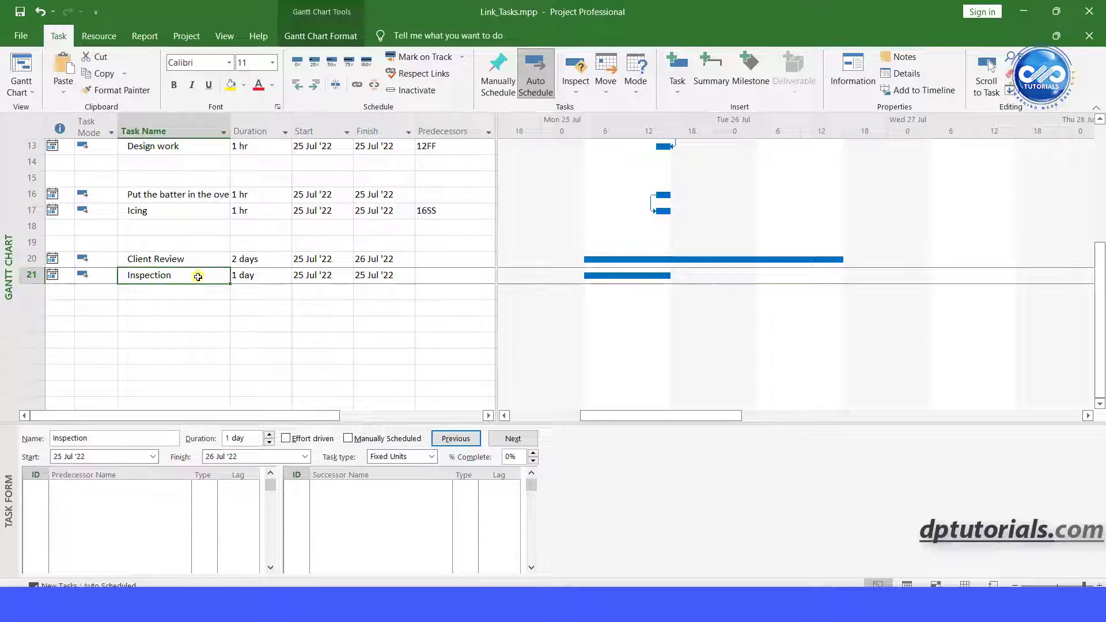
pyautogui.click(192, 258)
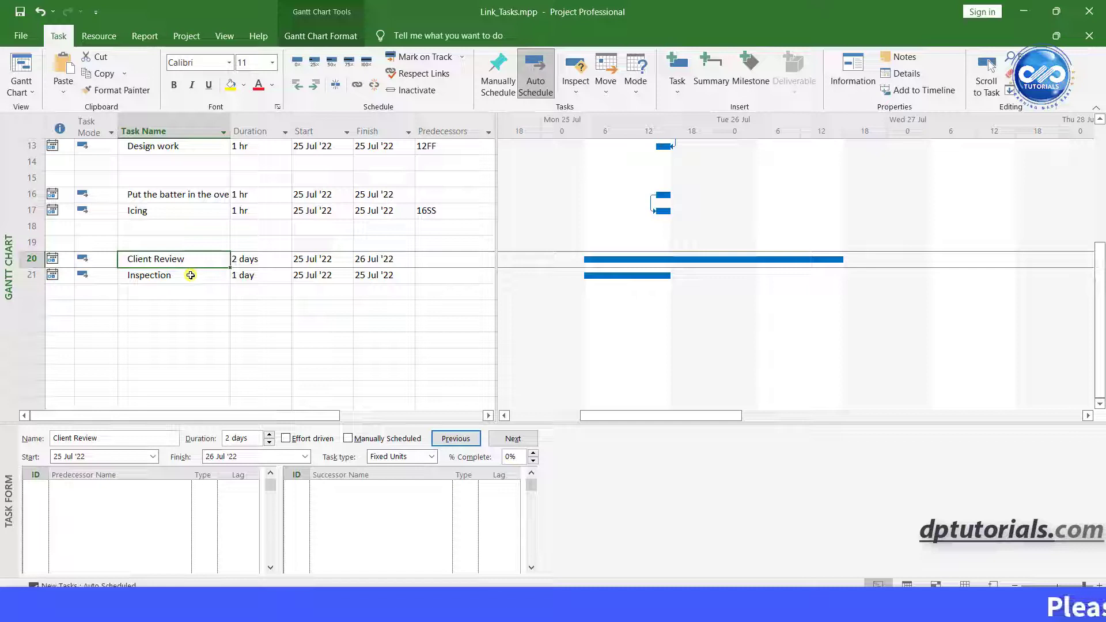
pyautogui.click(192, 277)
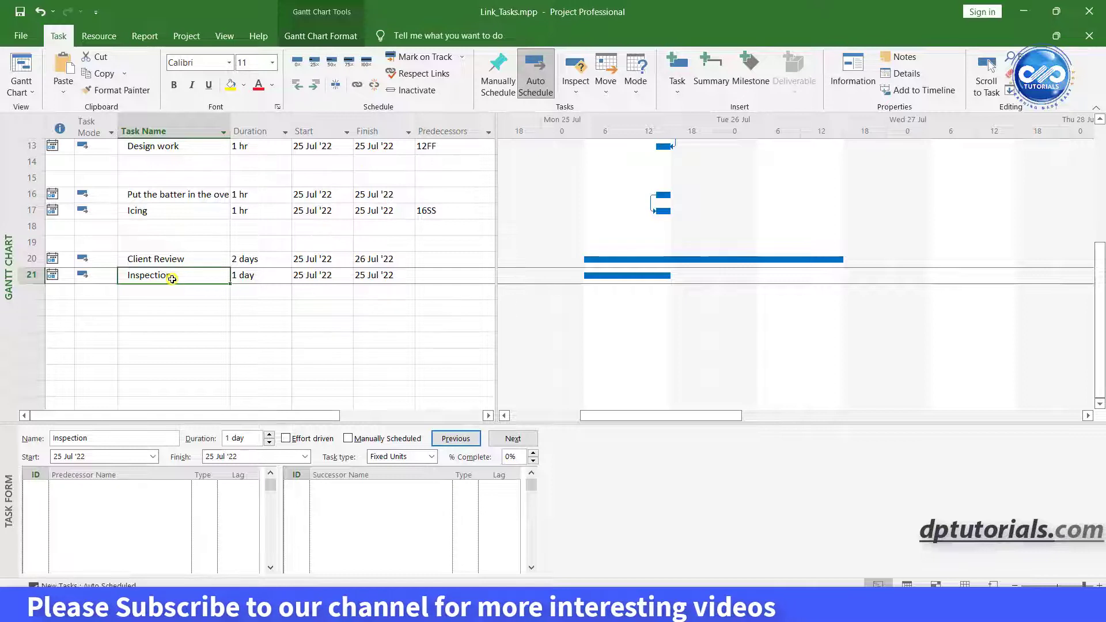
pyautogui.click(442, 279)
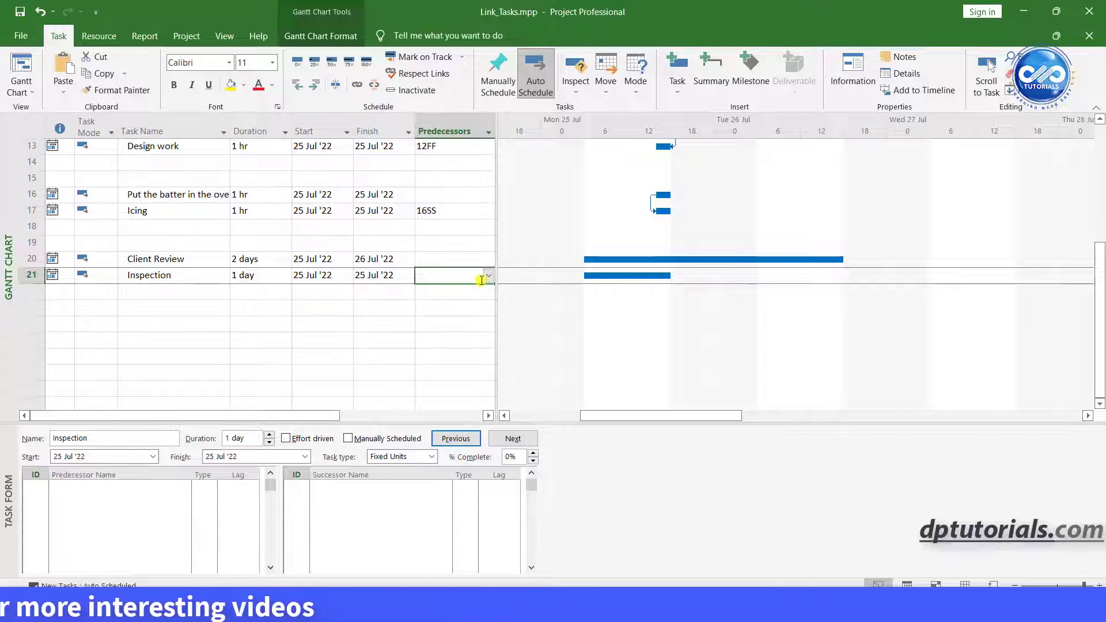
pyautogui.write('20')
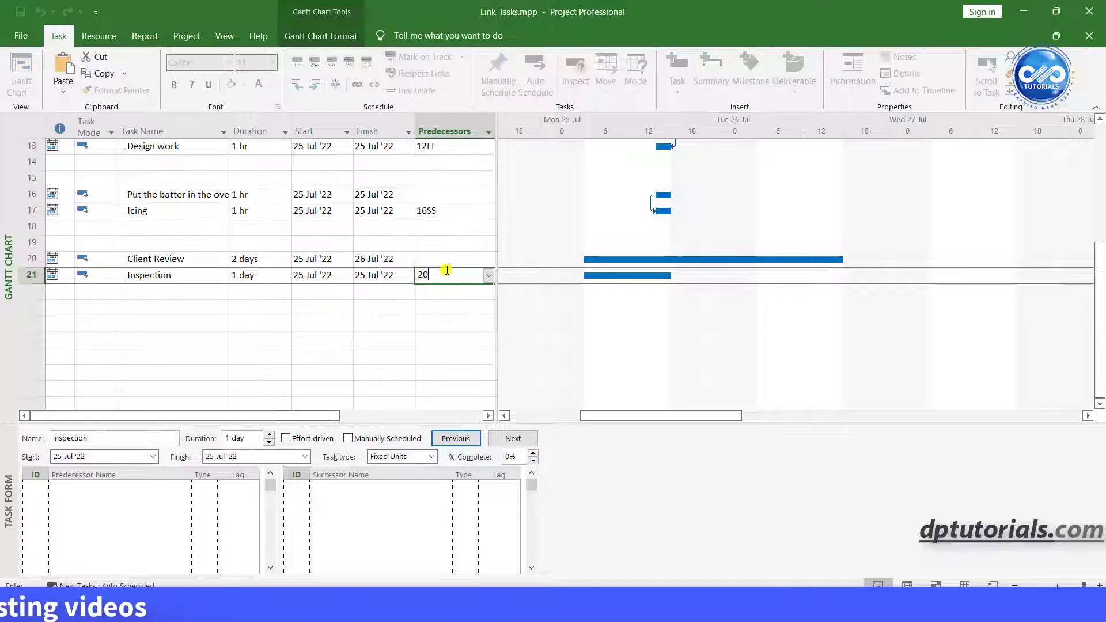
pyautogui.write('SF')
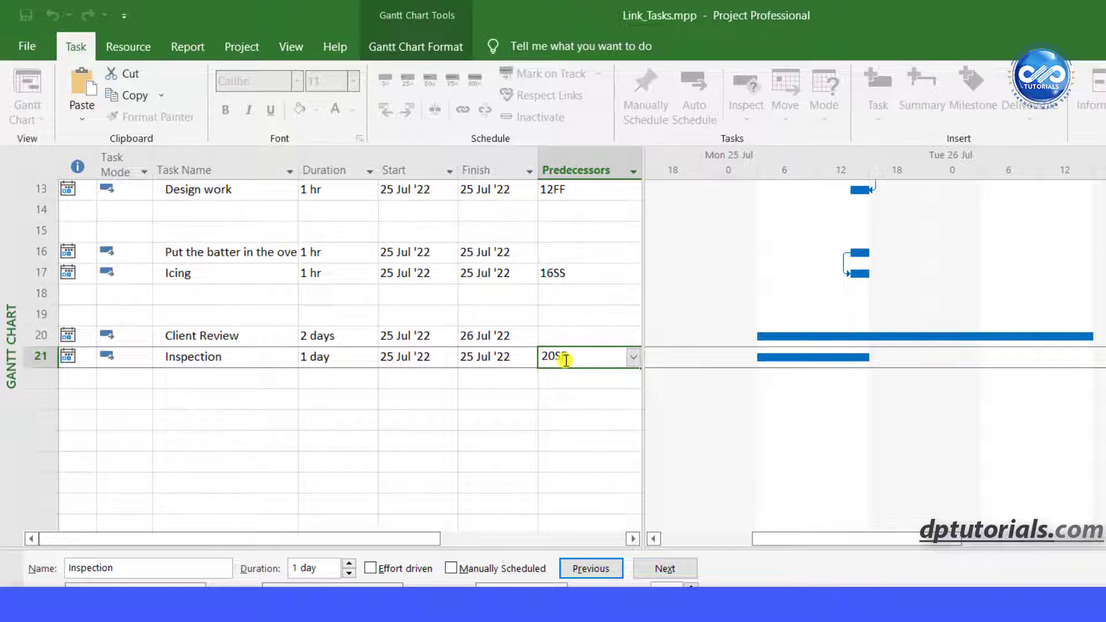
pyautogui.press('Return')
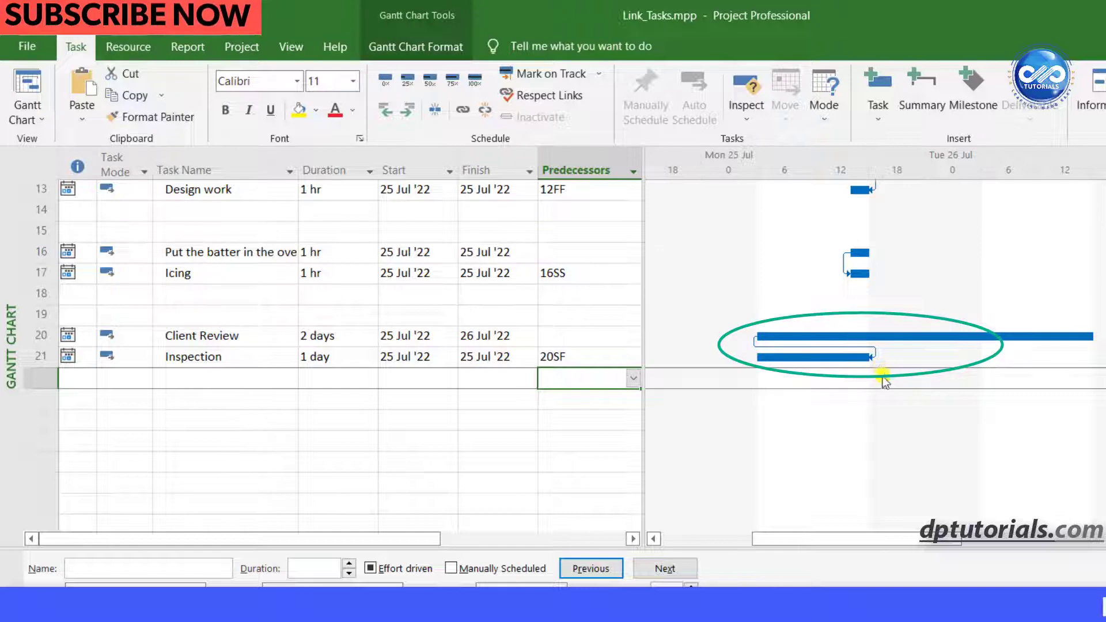
# Step: Clear the predecessors of Setup Account, Create Profile and Promote Link to remove their links
pyautogui.scroll(4, 858, 438)
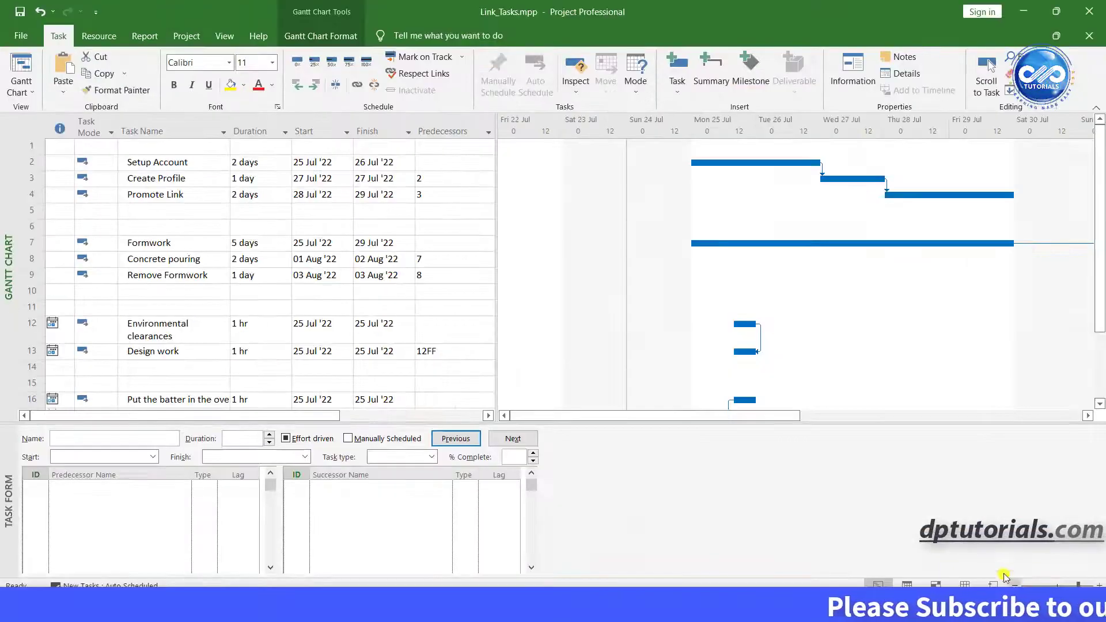
pyautogui.click(427, 168)
pyautogui.keyDown('shift'); pyautogui.click(431, 195); pyautogui.keyUp('shift')
pyautogui.press('Delete')
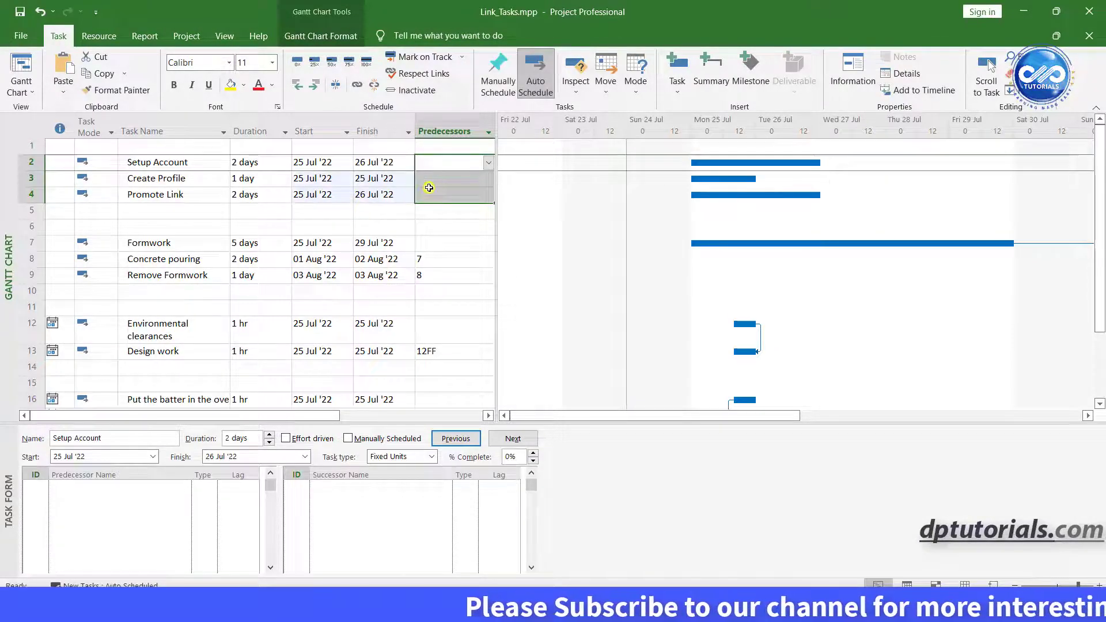
# Step: Link Setup Account to Create Profile and Create Profile to Promote Link finish-to-start using their bars in the Gantt chart
pyautogui.click(387, 179)
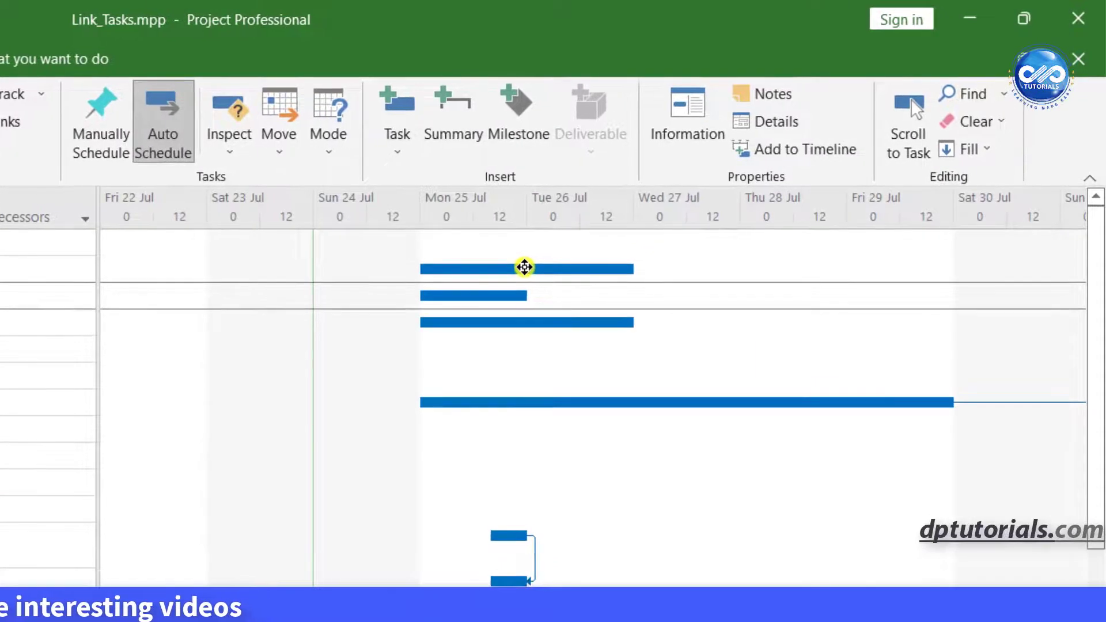
pyautogui.moveTo(524, 271); pyautogui.dragTo(332, 335)
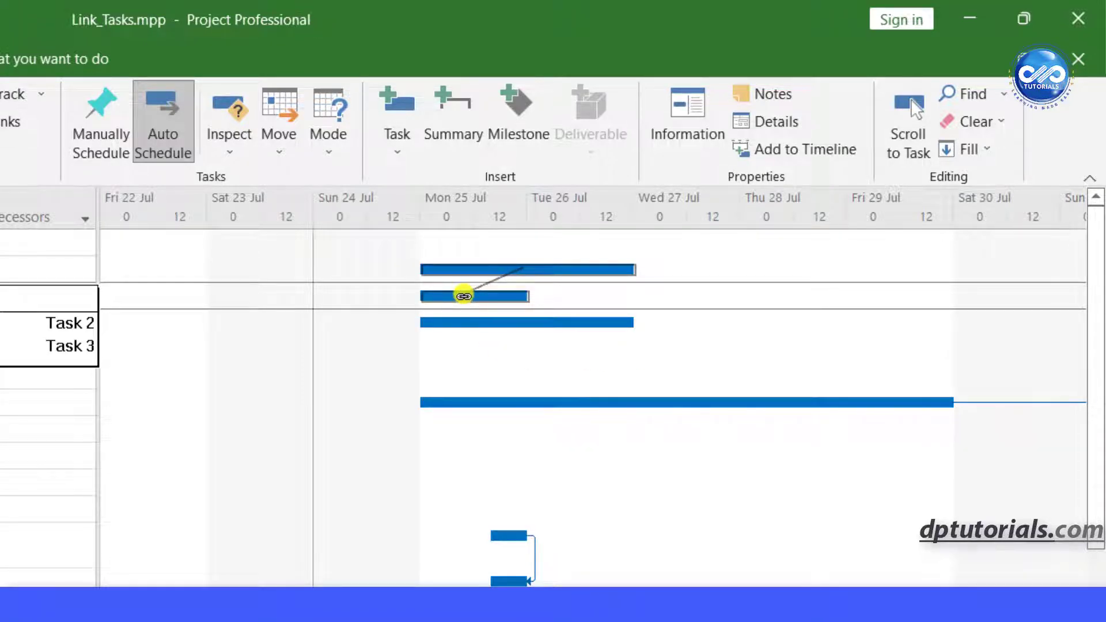
pyautogui.moveTo(464, 296); pyautogui.dragTo(464, 297)
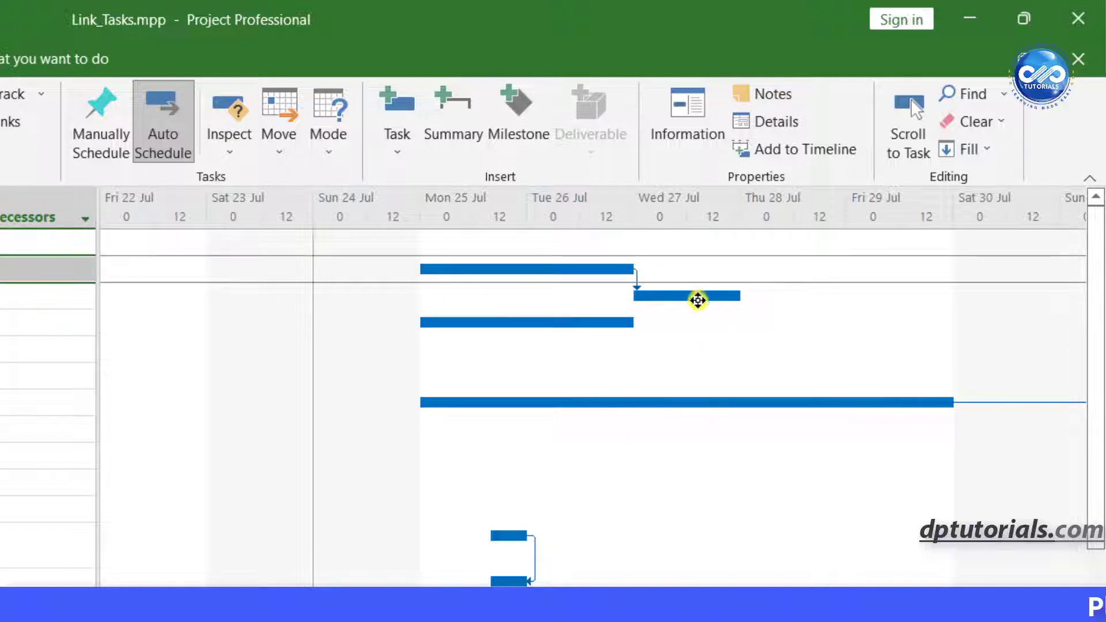
pyautogui.moveTo(693, 297); pyautogui.dragTo(548, 324)
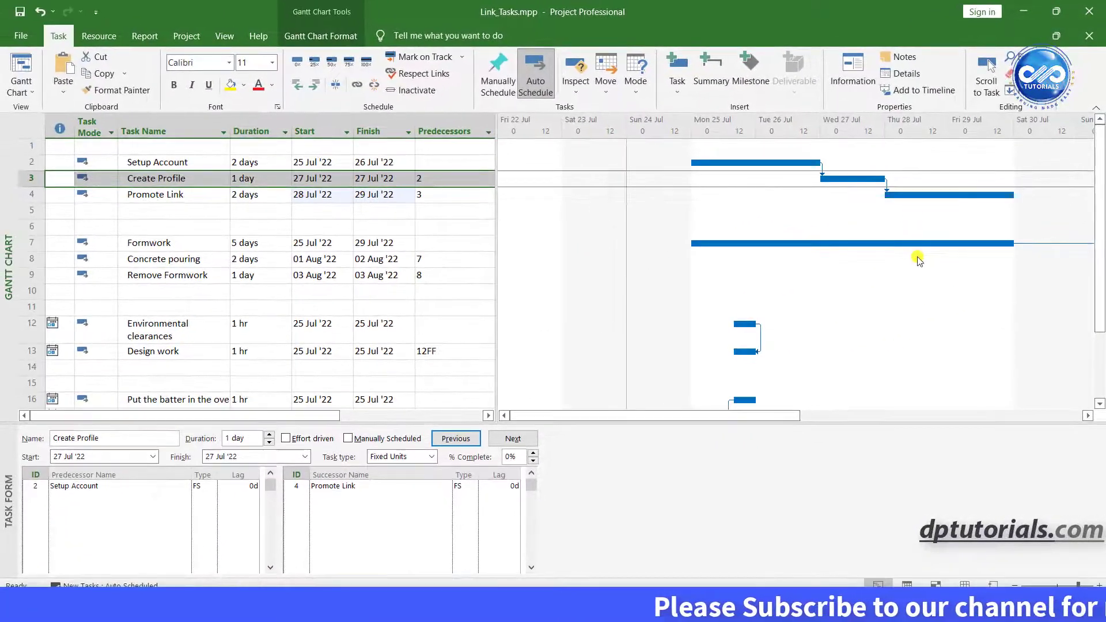